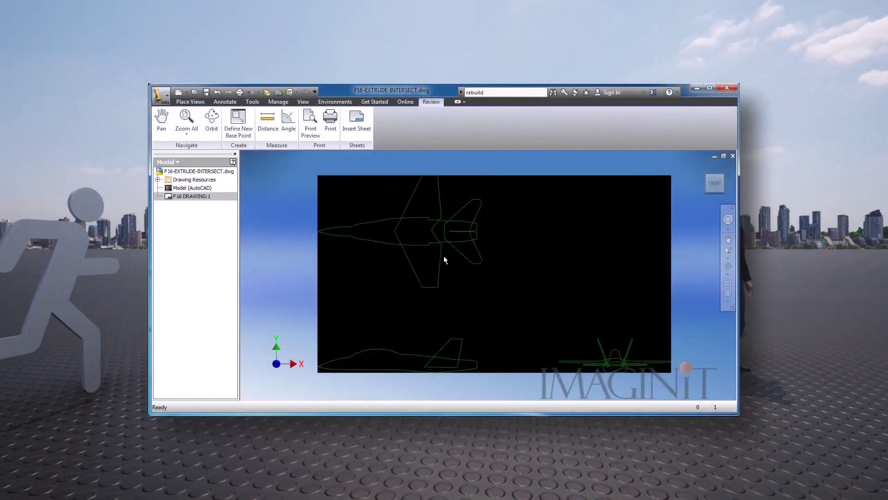
# Create a new part from the Standard.ipt template
pyautogui.rightClick(487, 249)
pyautogui.click(476, 301)
pyautogui.hotkey('ctrl', 'n')
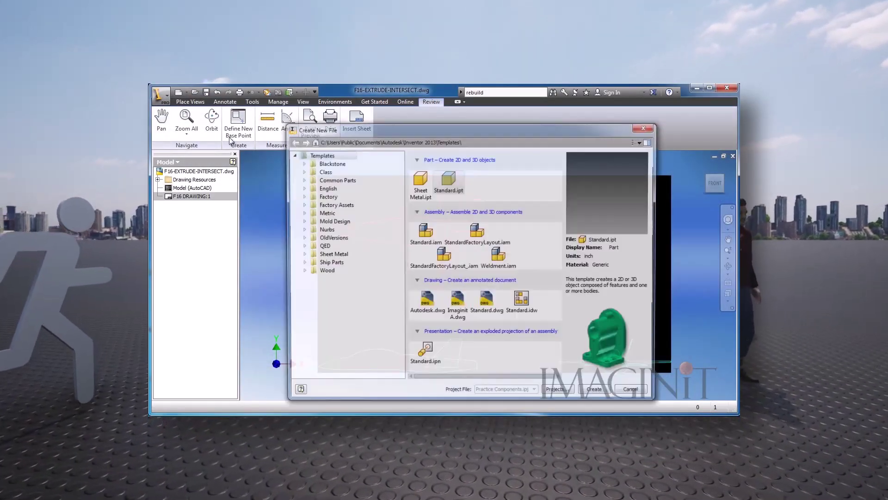
pyautogui.doubleClick(448, 180)
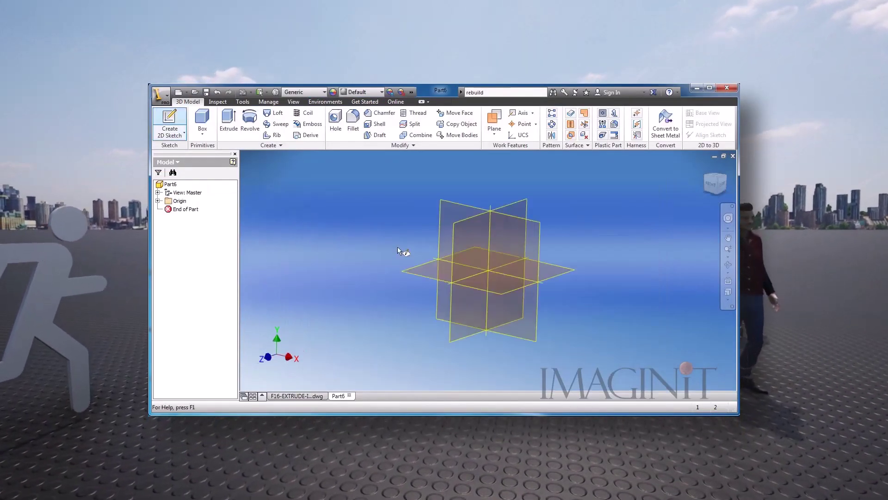
# Place a base view from the side F16 outline sketch on the chosen cube face
pyautogui.rightClick(419, 209)
pyautogui.click(419, 260)
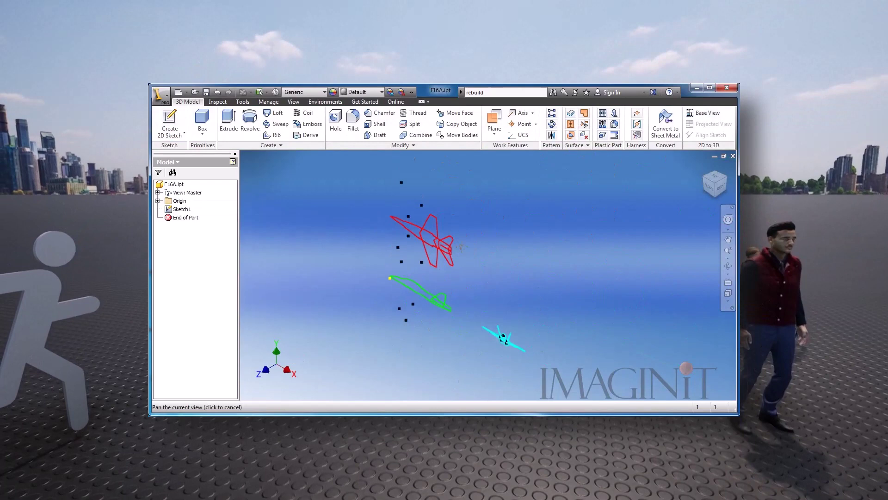
pyautogui.click(703, 113)
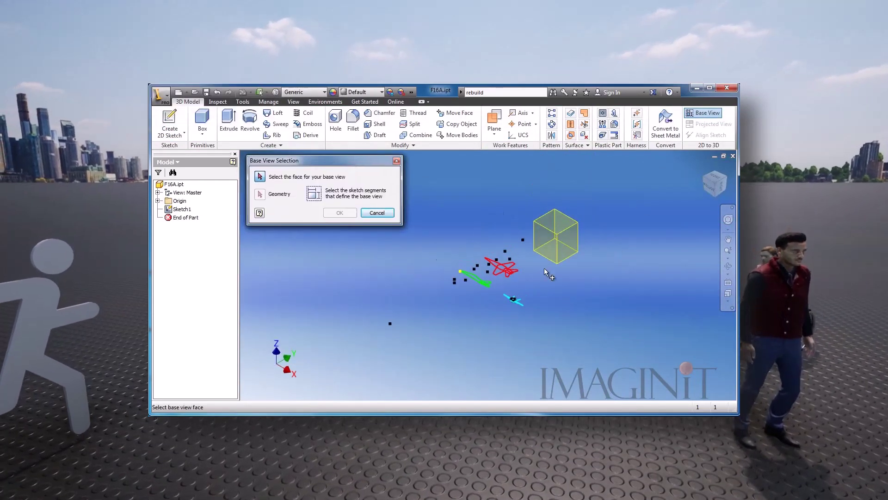
pyautogui.scroll(3, 543, 259)
pyautogui.click(537, 238)
pyautogui.click(424, 324)
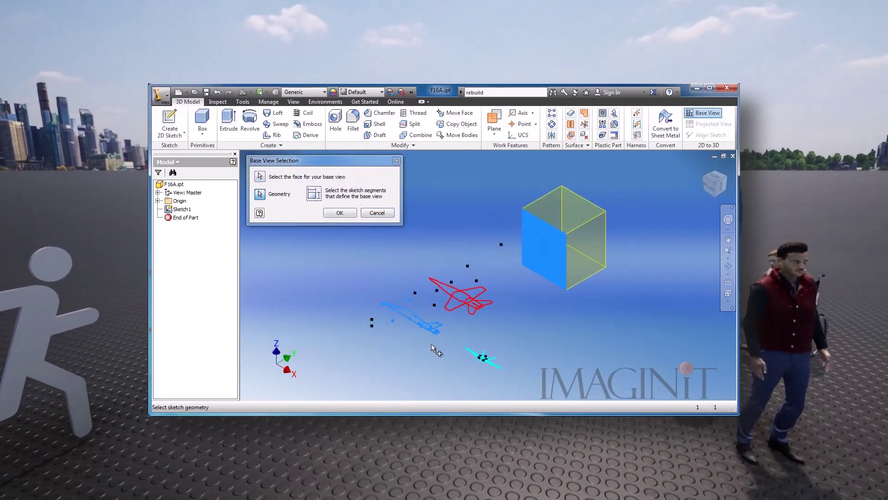
pyautogui.click(339, 212)
# Add a projected view from the top outline sketch and delete the original Sketch1
pyautogui.click(709, 124)
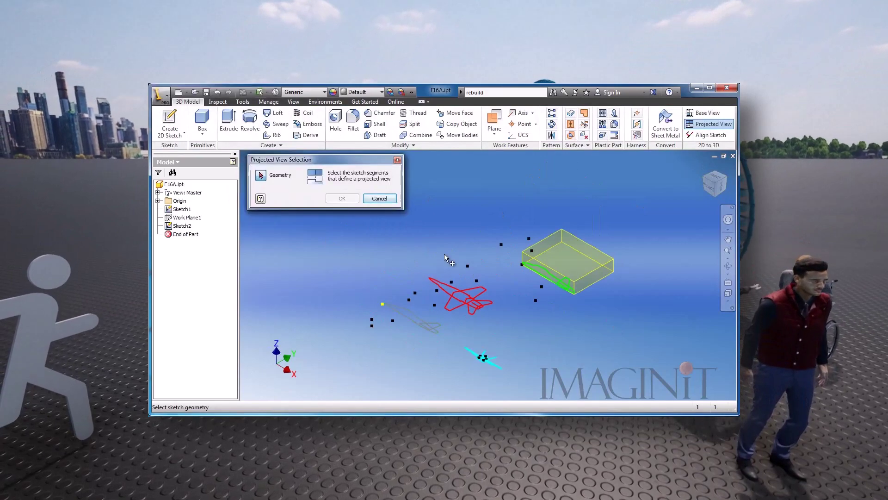
pyautogui.click(462, 294)
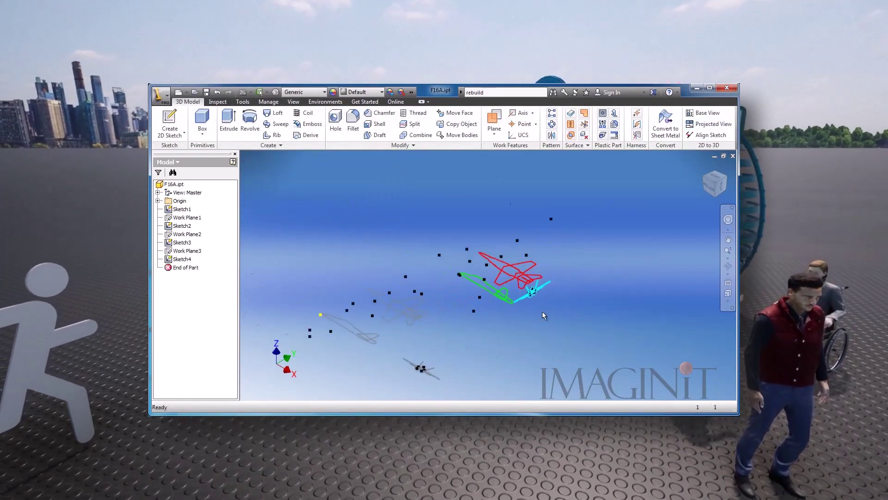
pyautogui.rightClick(183, 211)
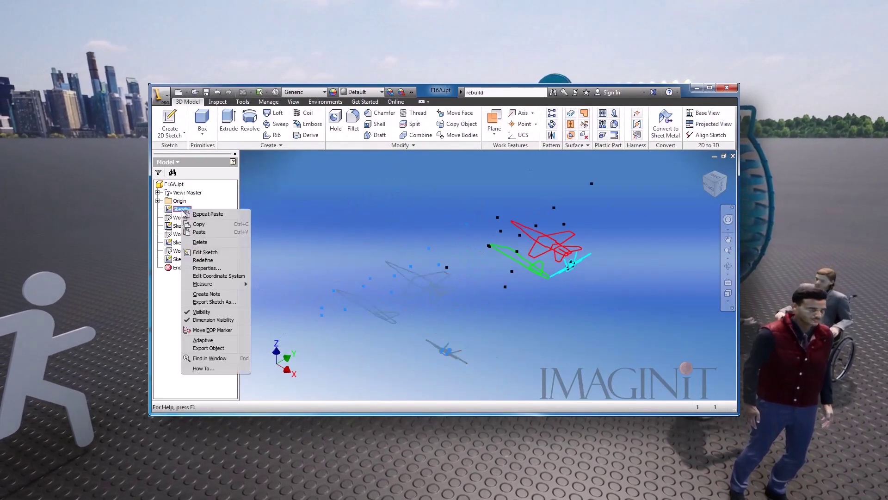
pyautogui.click(200, 242)
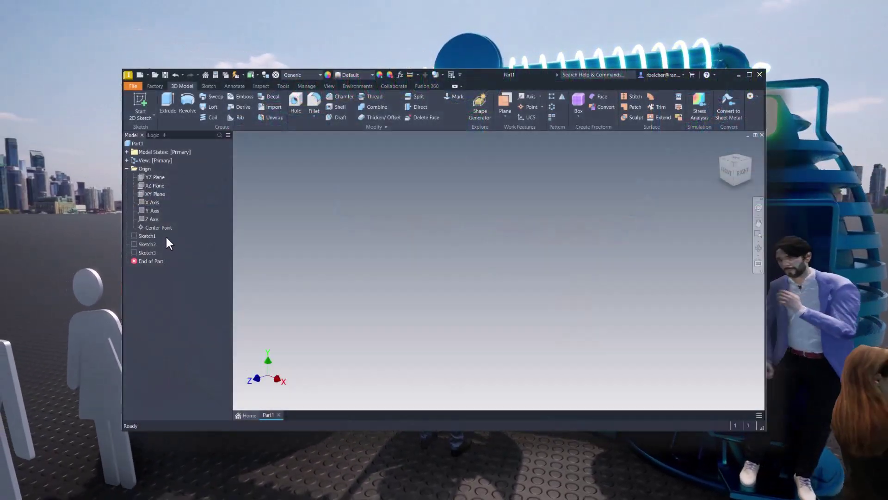
# Turn on Visibility for Sketch1, Sketch2 and Sketch3 in the model browser
pyautogui.rightClick(147, 236)
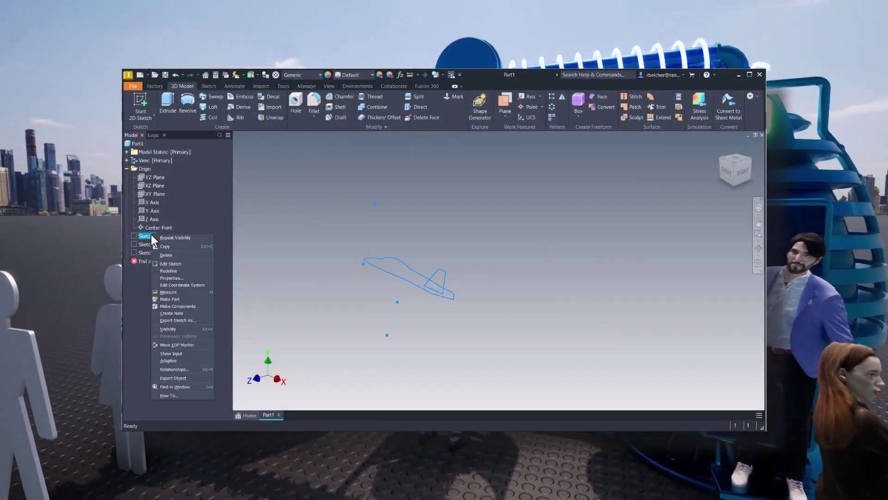
pyautogui.click(170, 329)
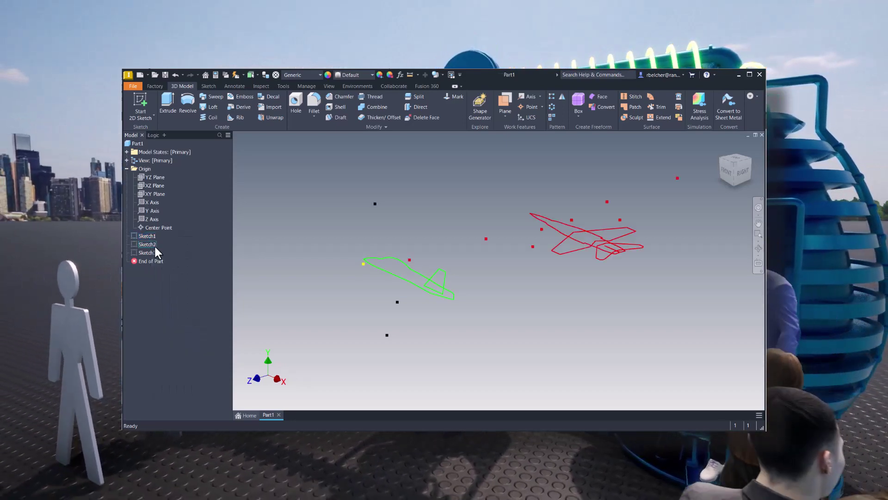
pyautogui.rightClick(154, 245)
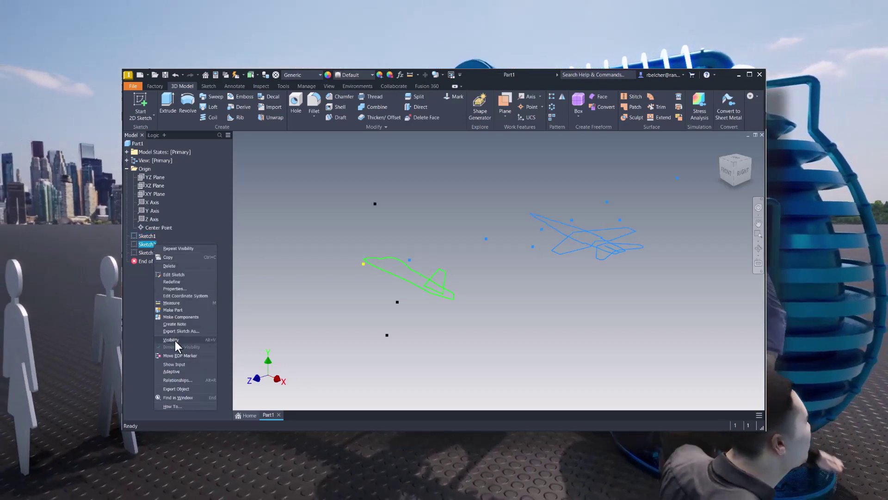
pyautogui.click(175, 341)
pyautogui.click(150, 253)
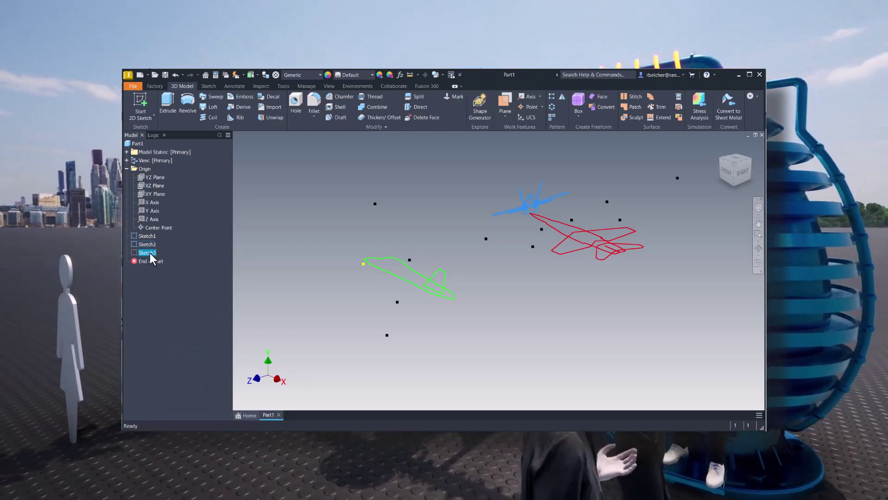
pyautogui.rightClick(150, 254)
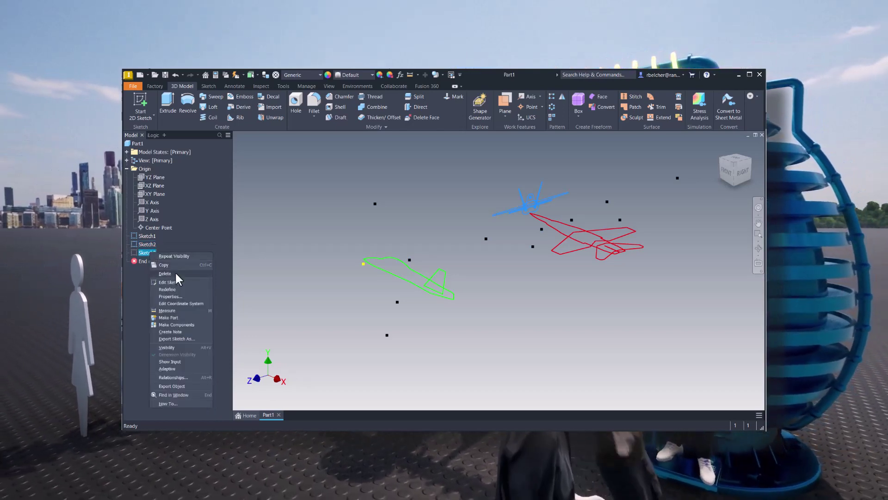
pyautogui.click(169, 347)
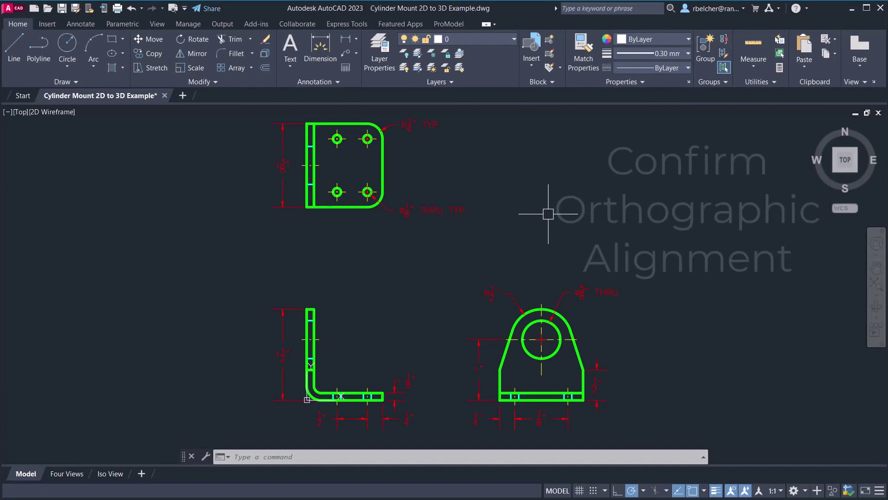
# Turn on the Constructions layer from the Layer list
pyautogui.click(485, 40)
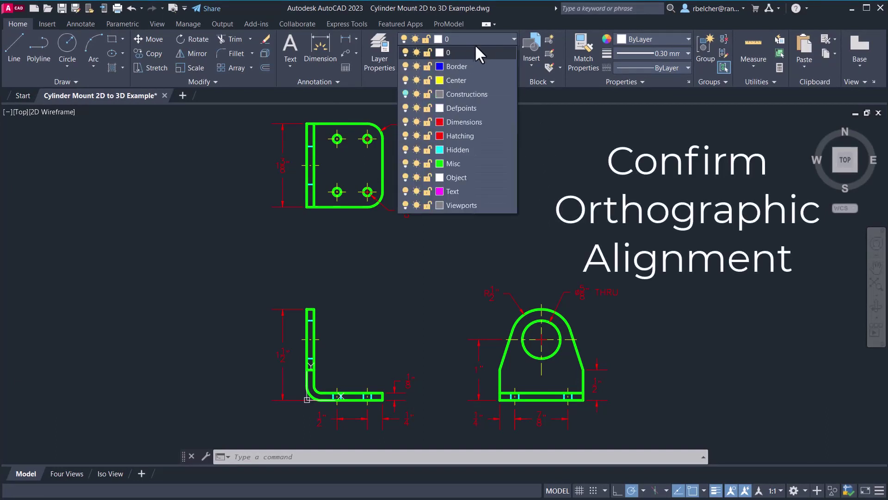
pyautogui.click(405, 94)
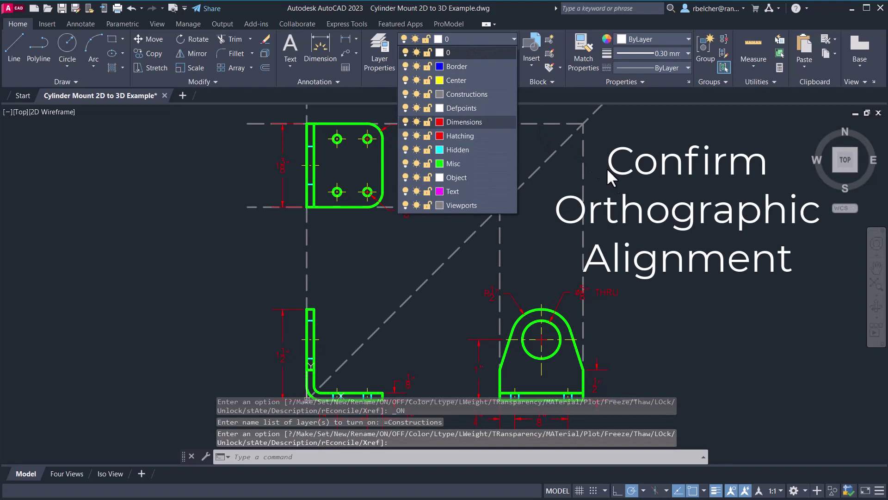
pyautogui.click(633, 189)
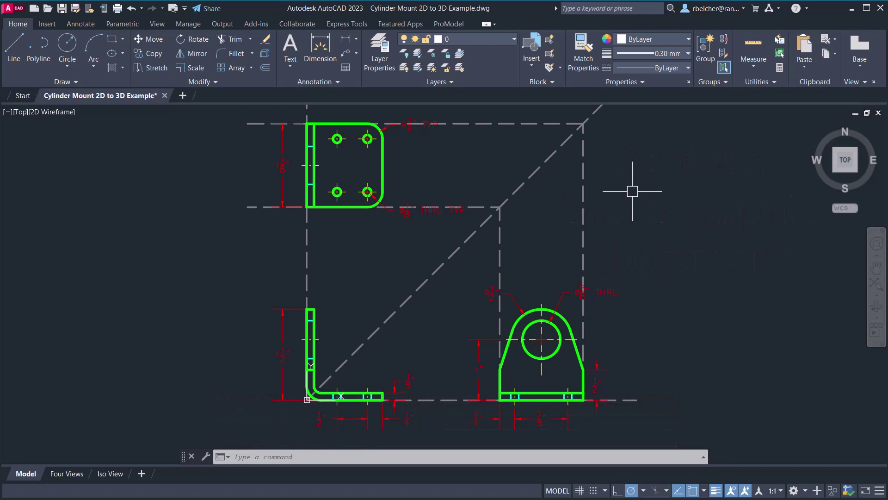
# Select the diagonal miter line and the horizontal and vertical construction lines to check alignment, then clear the selection
pyautogui.click(534, 174)
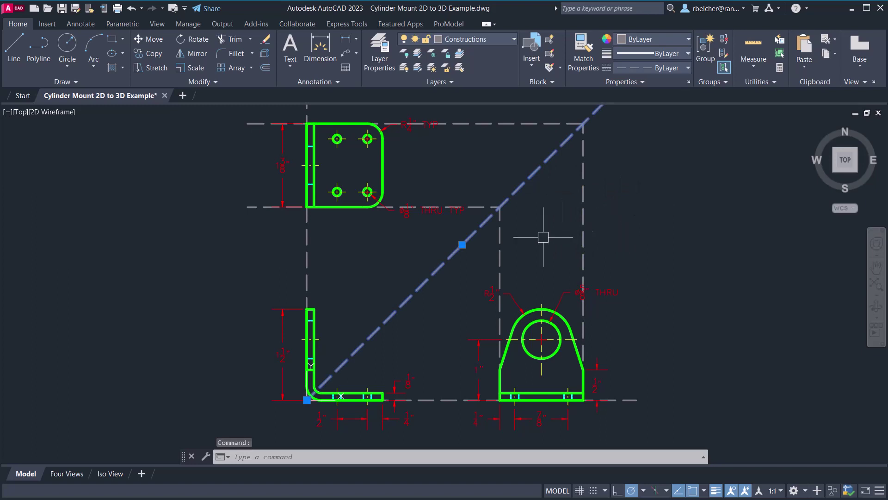
pyautogui.click(251, 208)
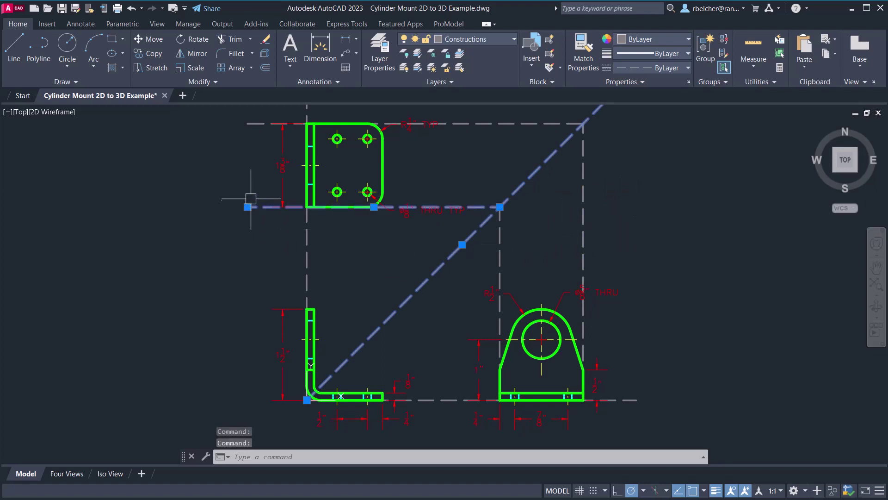
pyautogui.click(248, 124)
pyautogui.click(581, 205)
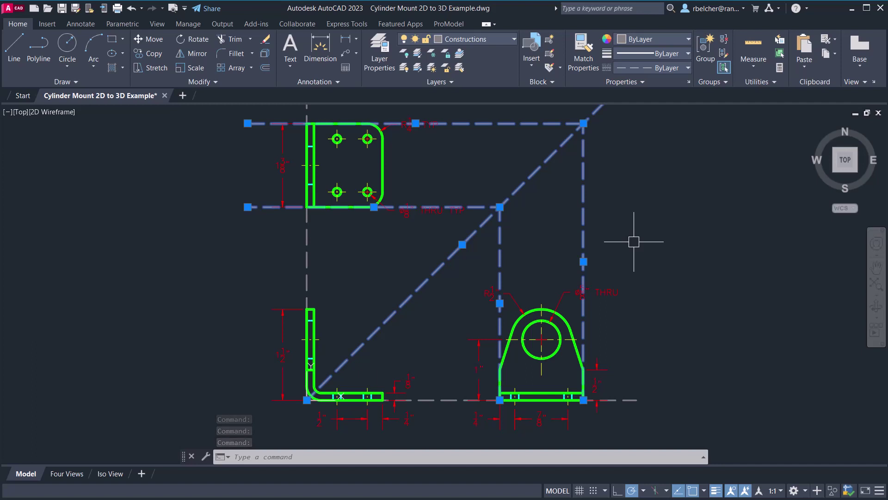
pyautogui.press('Escape')
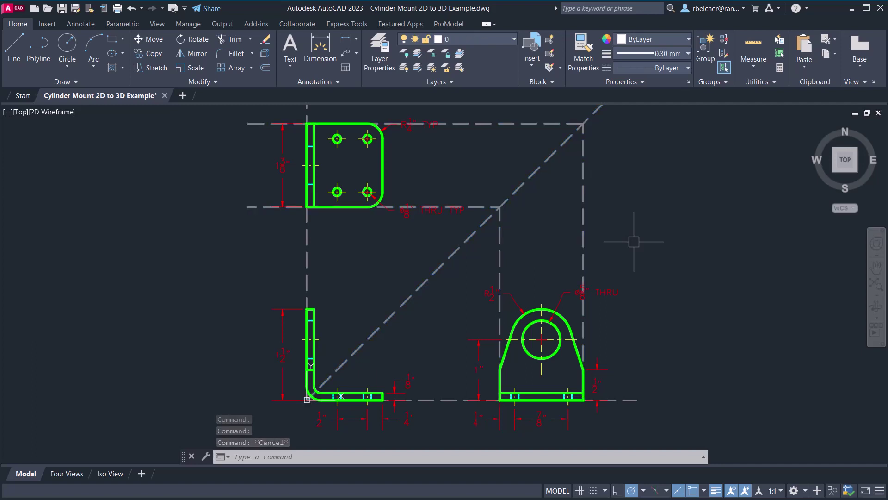
pyautogui.click(634, 262)
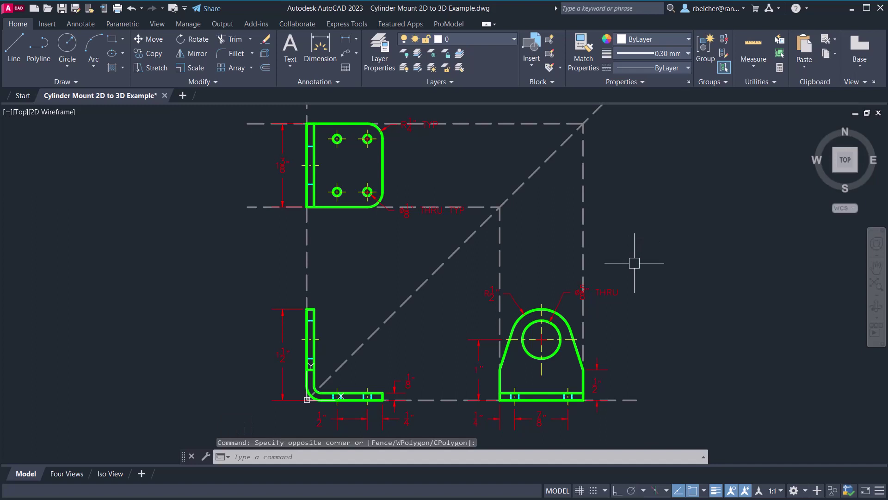
# Turn off the Constructions, Dimensions, Center and Hidden layers
pyautogui.click(495, 37)
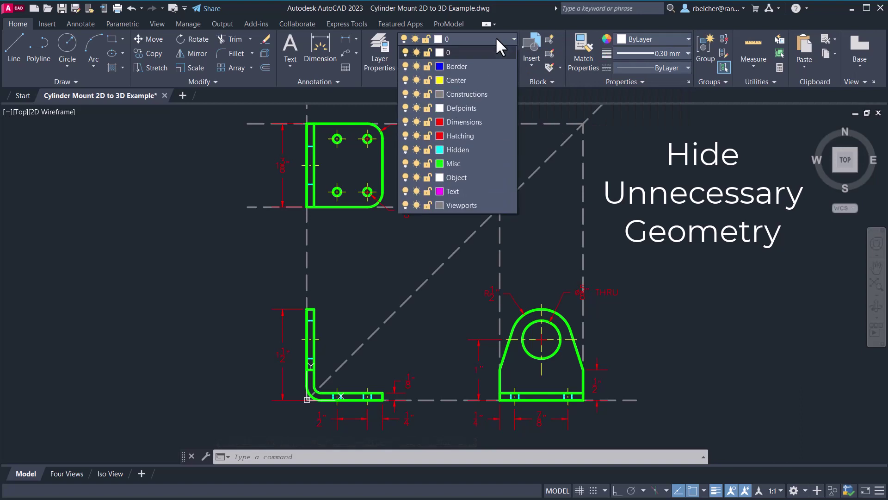
pyautogui.click(405, 93)
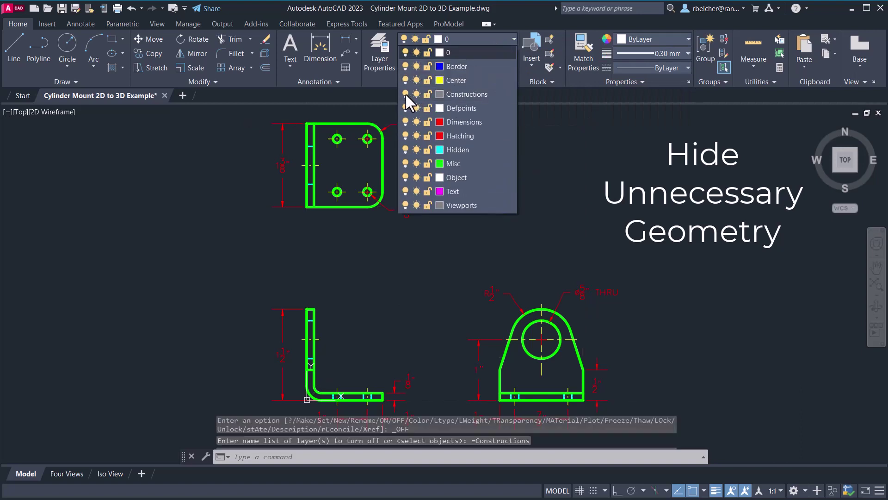
pyautogui.click(407, 118)
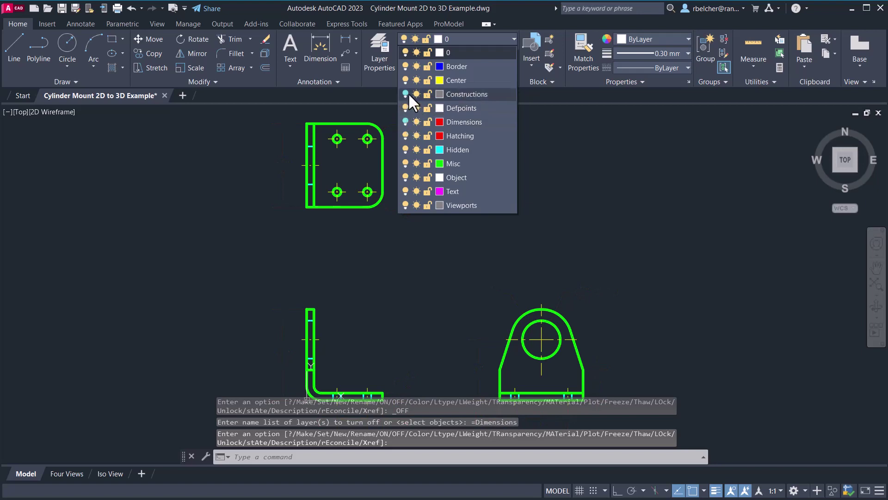
pyautogui.click(405, 79)
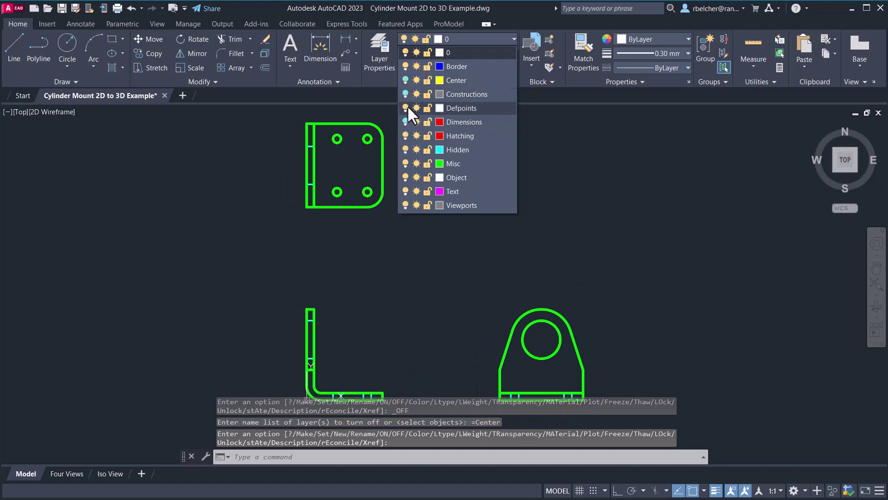
pyautogui.click(406, 148)
pyautogui.click(609, 200)
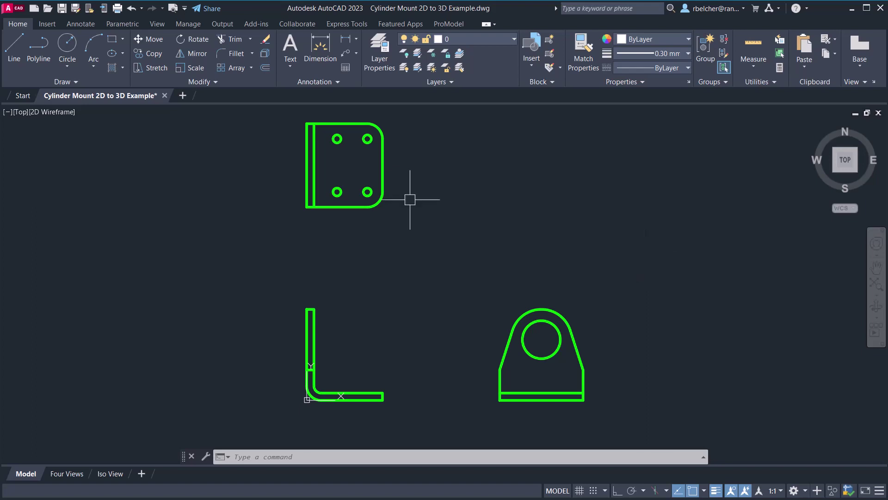
# Select all remaining drawing views and copy them to the clipboard
pyautogui.click(261, 115)
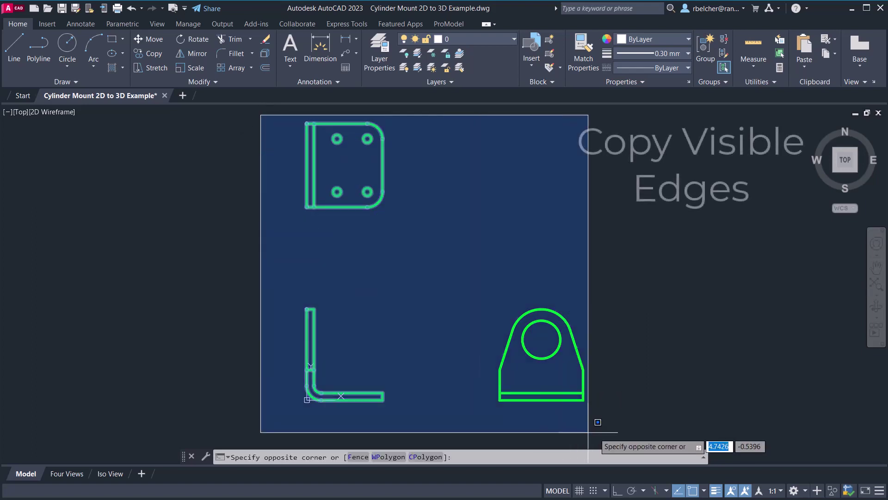
pyautogui.click(659, 458)
pyautogui.rightClick(462, 206)
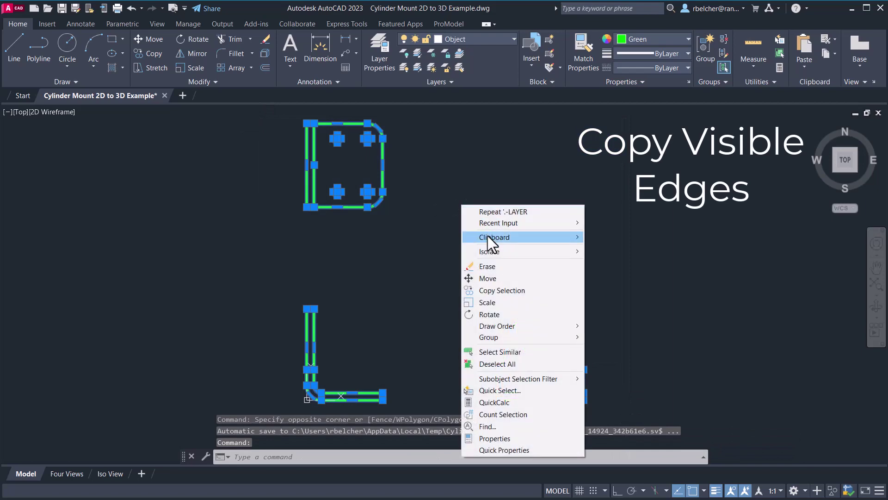
pyautogui.moveTo(505, 237)
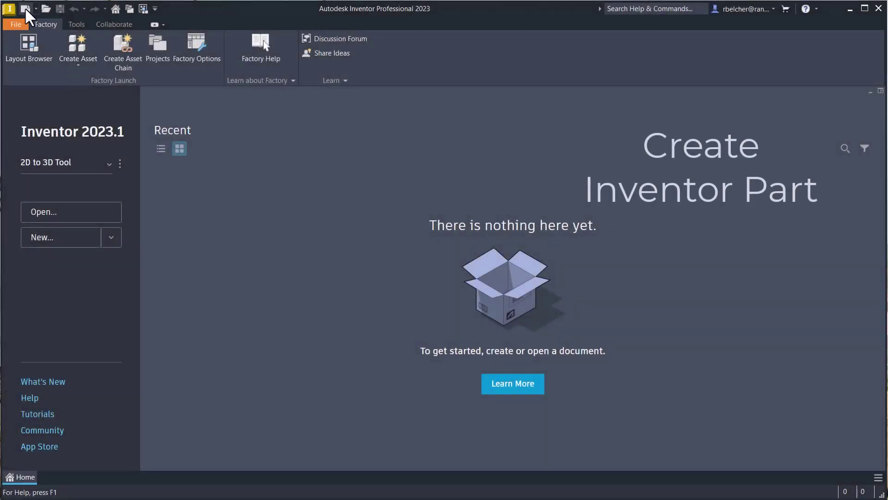
# Start a new Standard.ipt part with a 2D sketch on the XY plane
pyautogui.click(26, 10)
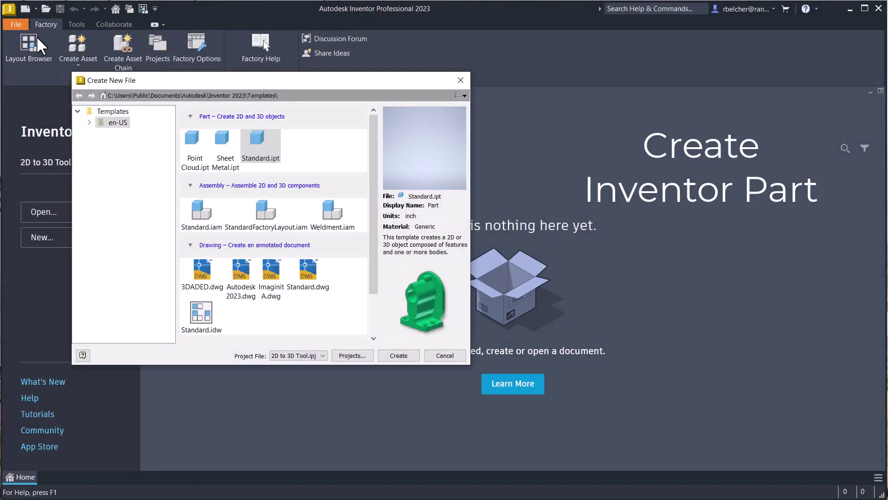
pyautogui.doubleClick(258, 142)
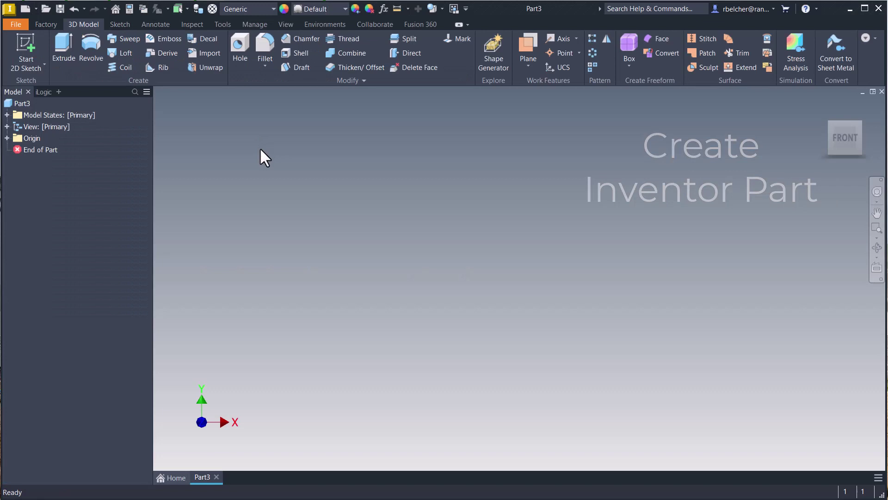
pyautogui.click(42, 48)
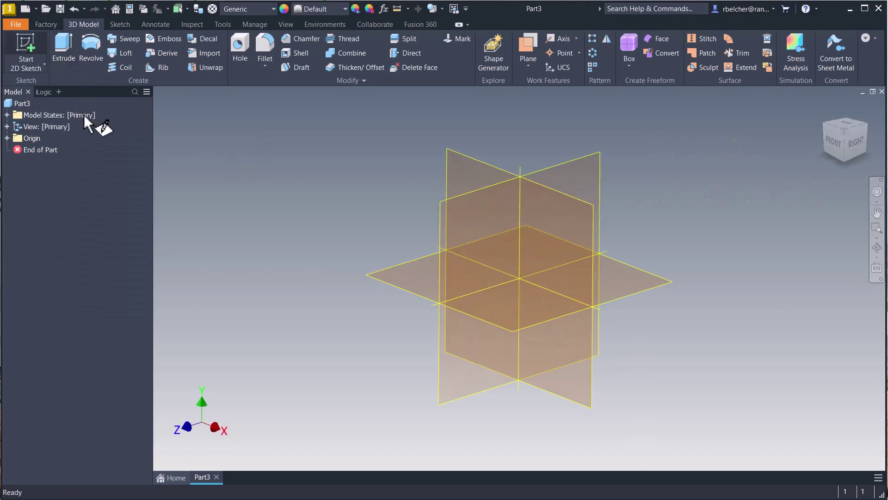
pyautogui.click(471, 158)
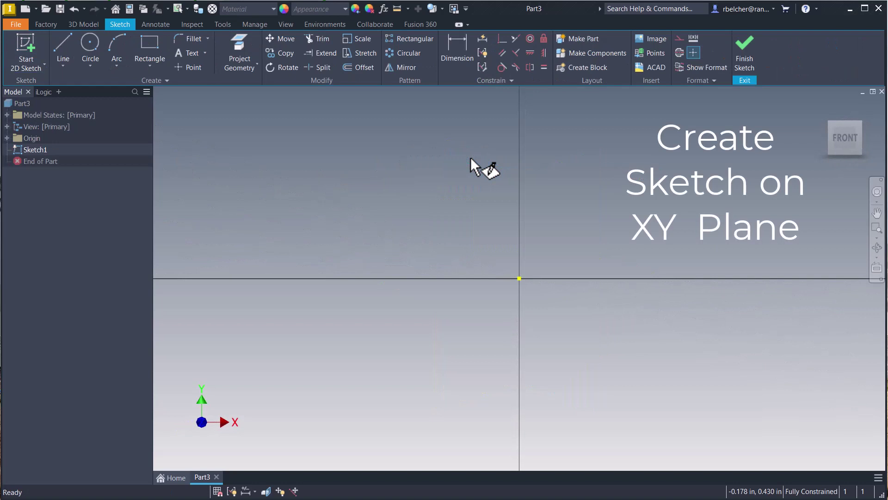
# Paste the copied AutoCAD views at the sketch origin and fit them in view
pyautogui.moveTo(571, 200); pyautogui.dragTo(478, 255, button='middle')
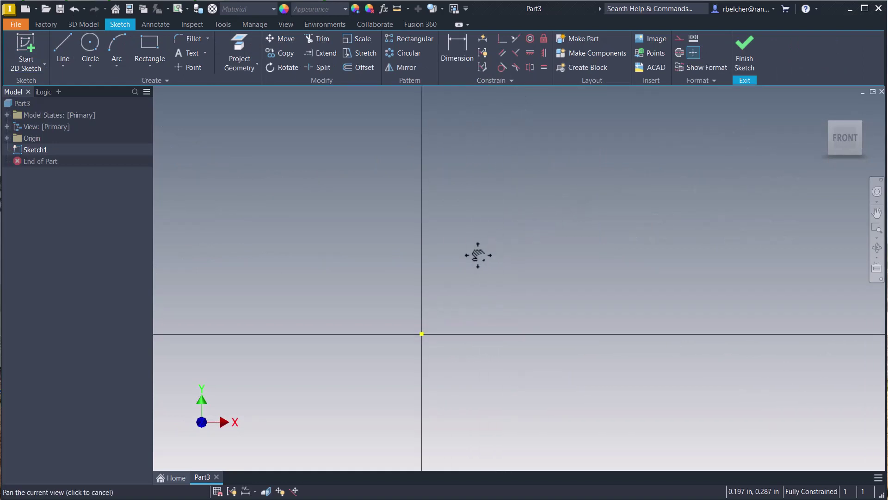
pyautogui.rightClick(470, 267)
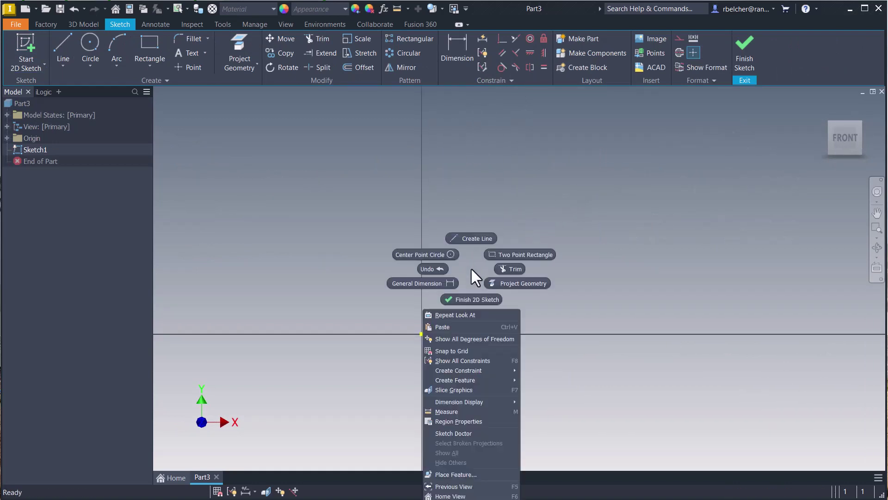
pyautogui.click(447, 327)
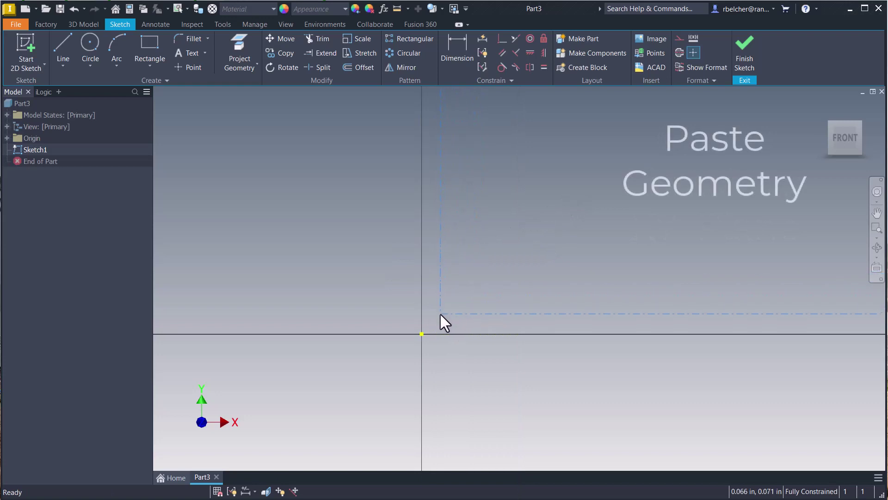
pyautogui.click(427, 330)
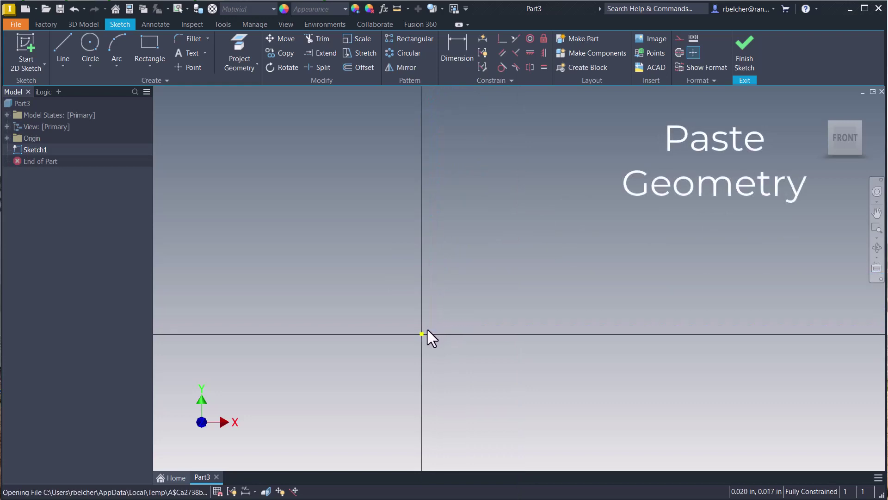
pyautogui.press('Home')
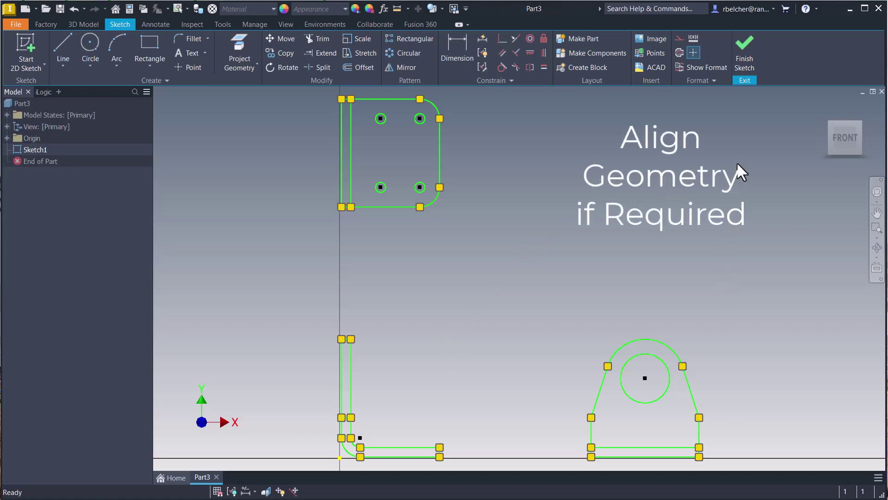
# Finish the sketch and copy Sketch1
pyautogui.click(743, 60)
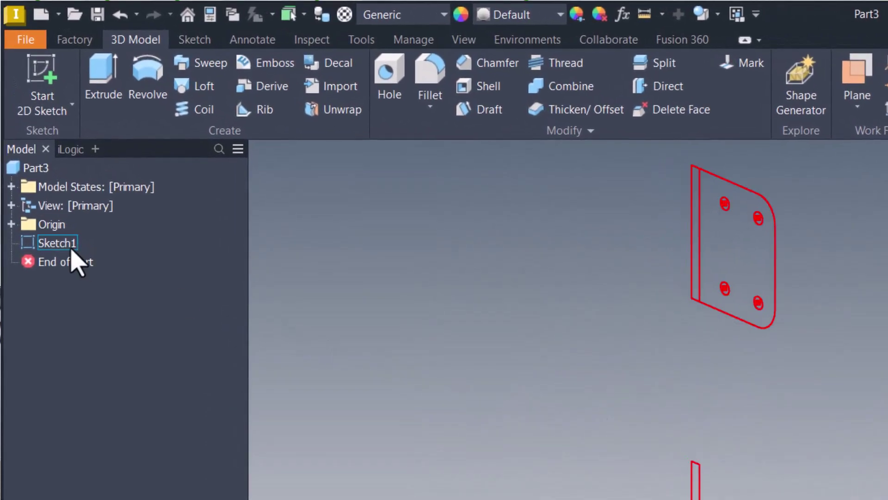
pyautogui.rightClick(65, 246)
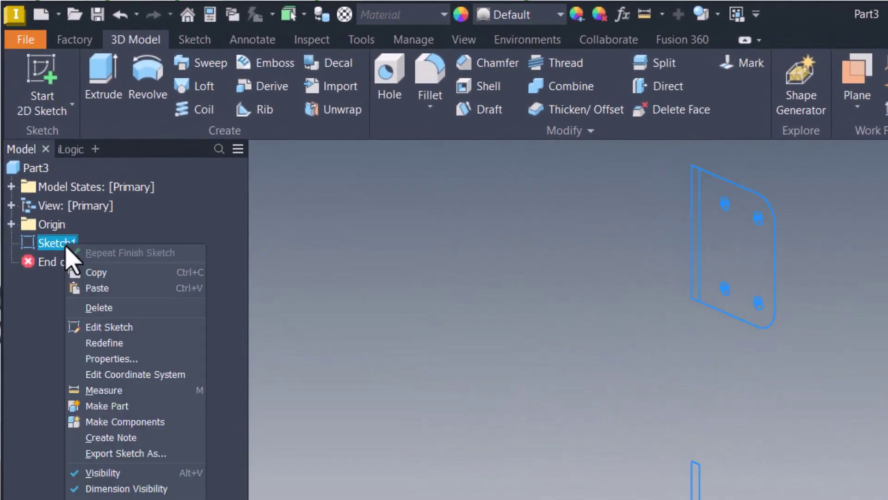
pyautogui.click(97, 273)
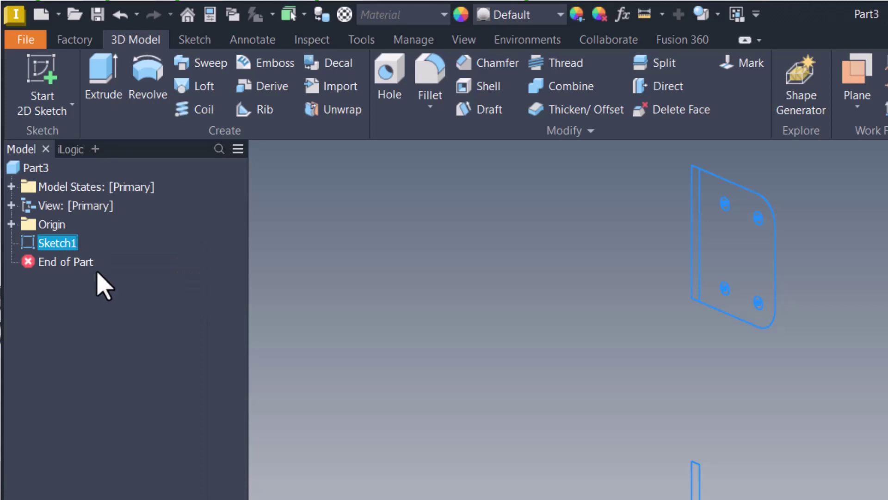
# Paste two copies of Sketch1 onto the XY Plane as Sketch2 and Sketch3
pyautogui.click(11, 225)
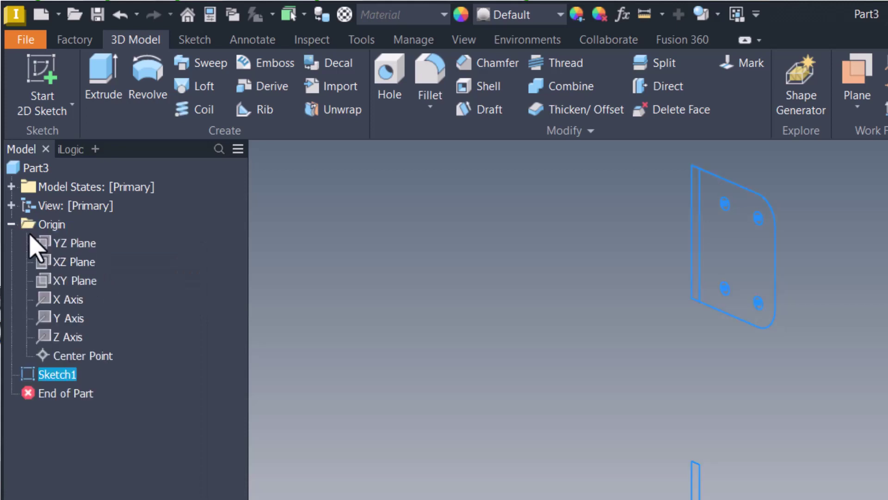
pyautogui.click(72, 281)
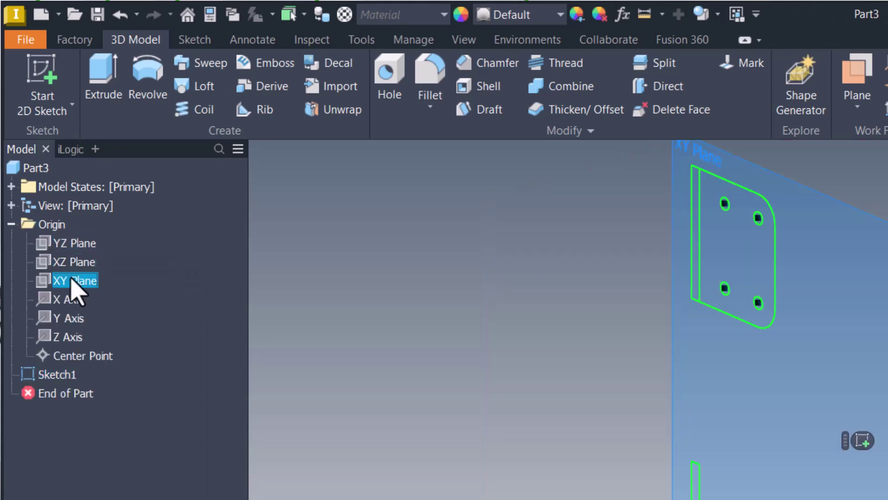
pyautogui.rightClick(73, 290)
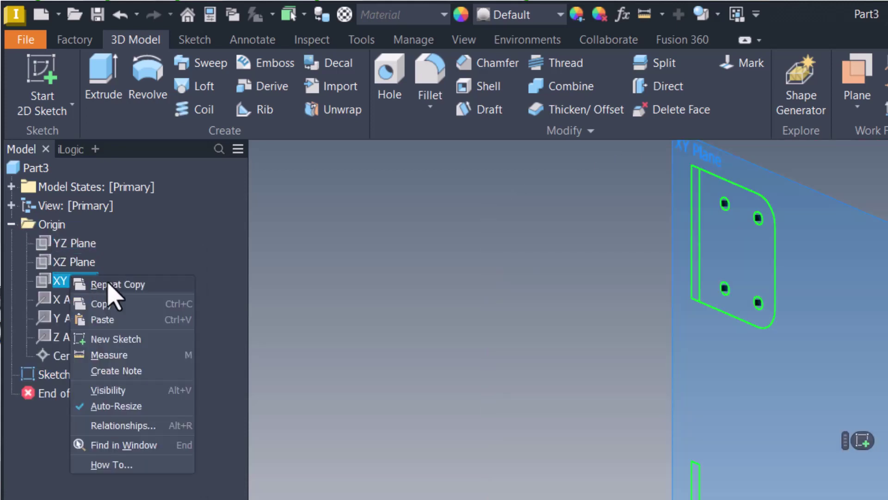
pyautogui.click(109, 320)
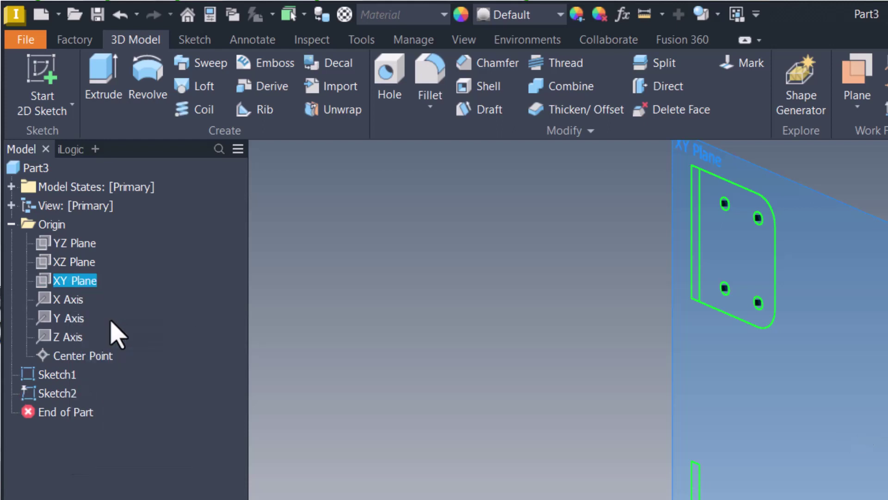
pyautogui.rightClick(85, 281)
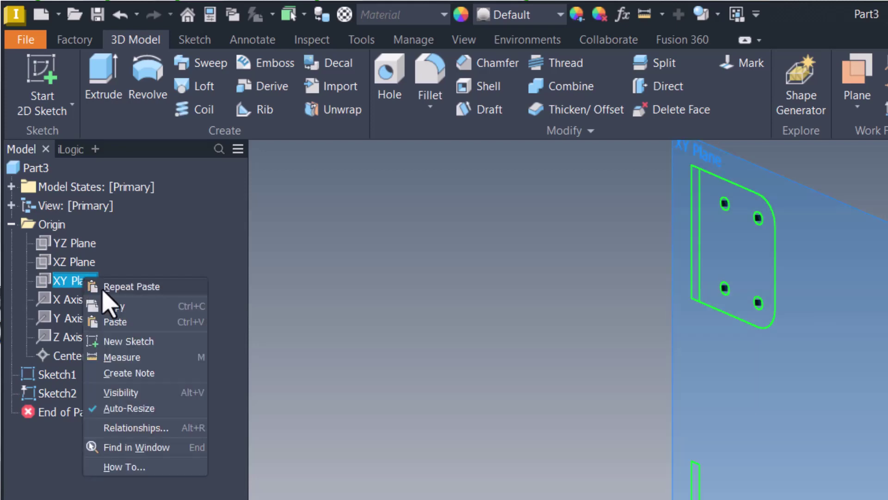
pyautogui.click(121, 322)
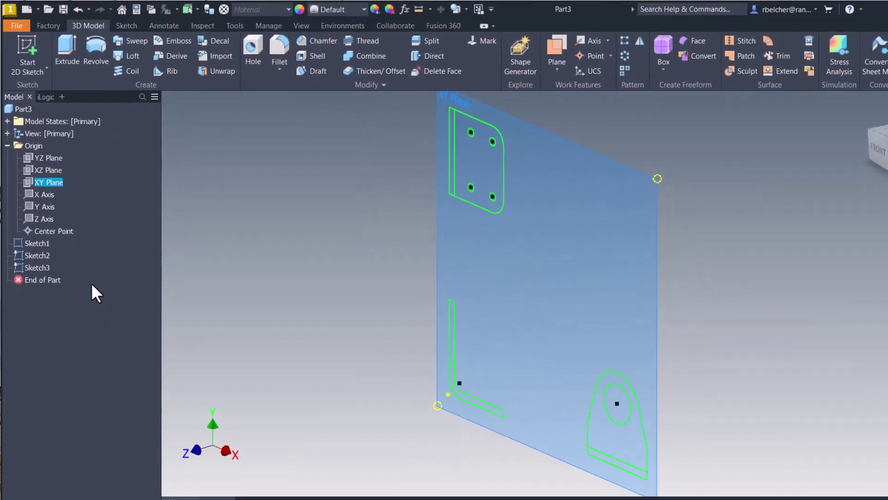
pyautogui.click(130, 464)
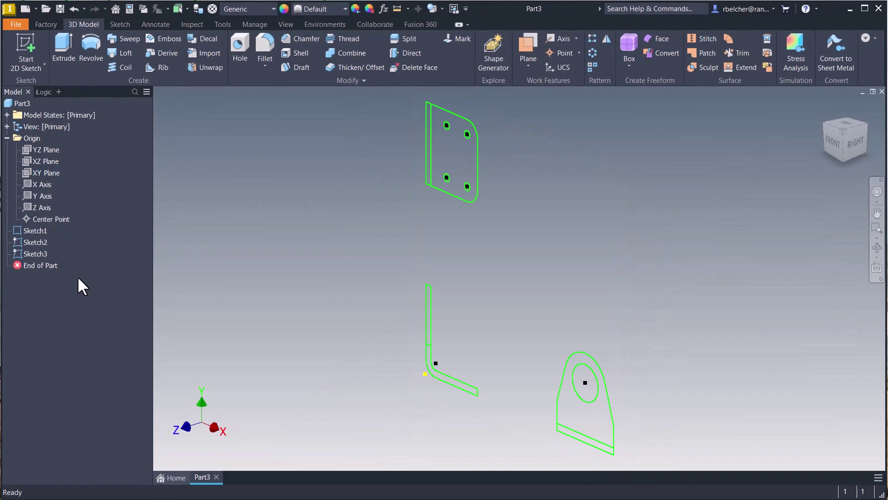
# Redefine Sketch2 onto the XZ Plane
pyautogui.click(38, 242)
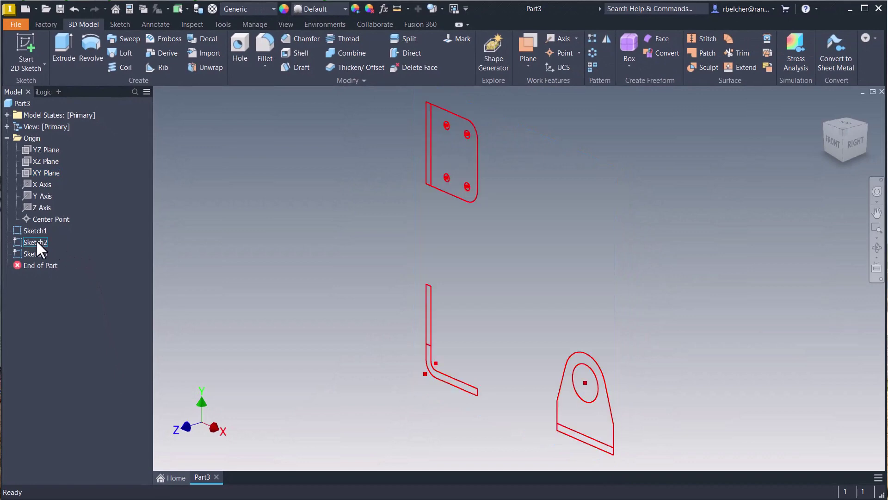
pyautogui.rightClick(36, 244)
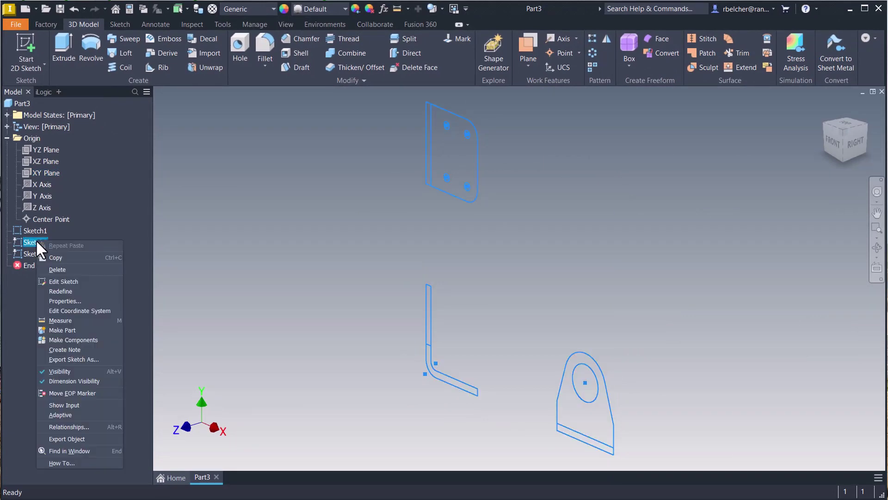
pyautogui.click(65, 291)
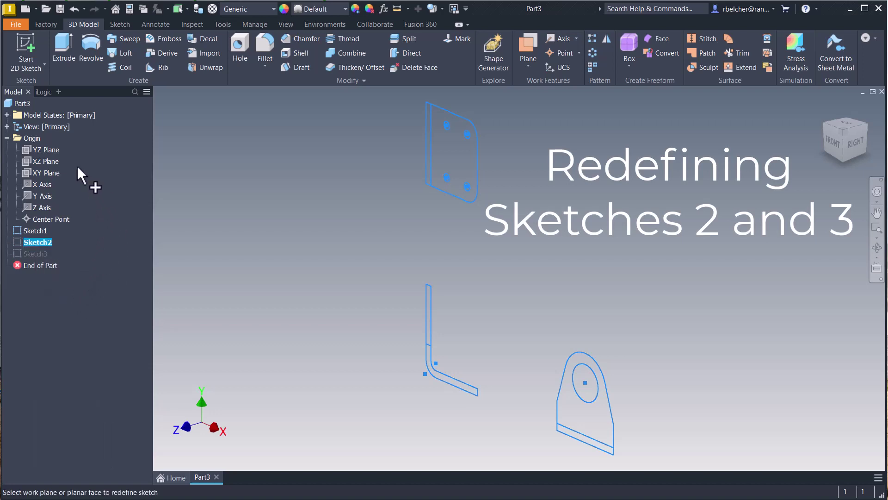
pyautogui.click(54, 162)
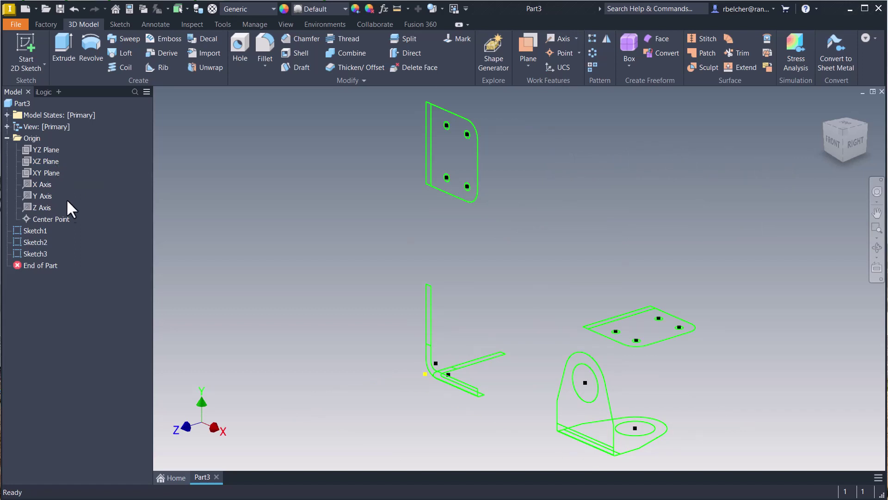
# Redefine Sketch3 onto the YZ Plane
pyautogui.rightClick(44, 252)
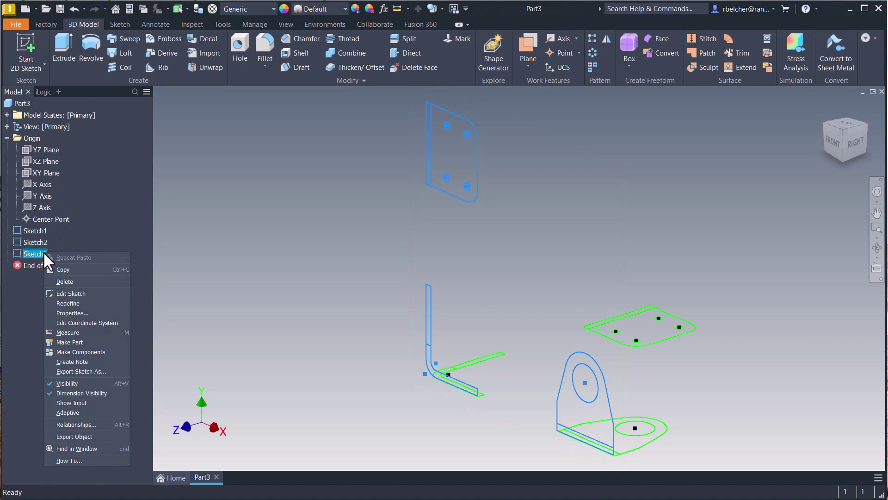
pyautogui.click(69, 303)
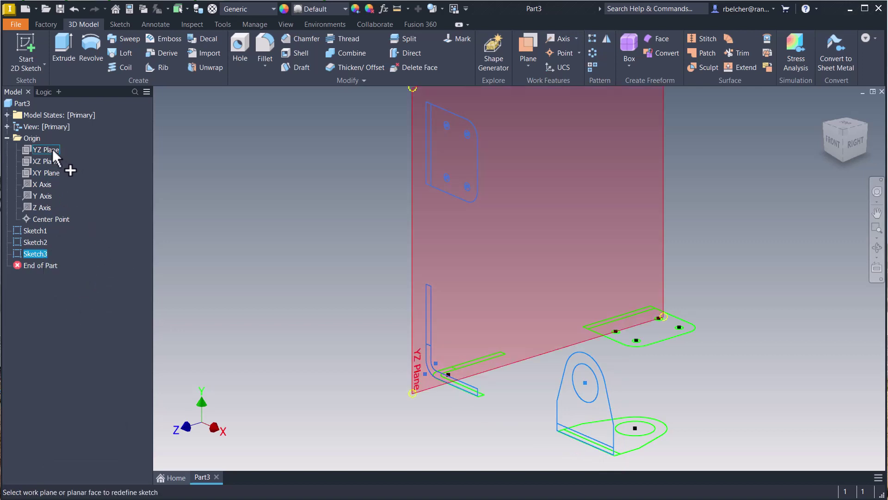
pyautogui.click(52, 149)
pyautogui.rightClick(52, 149)
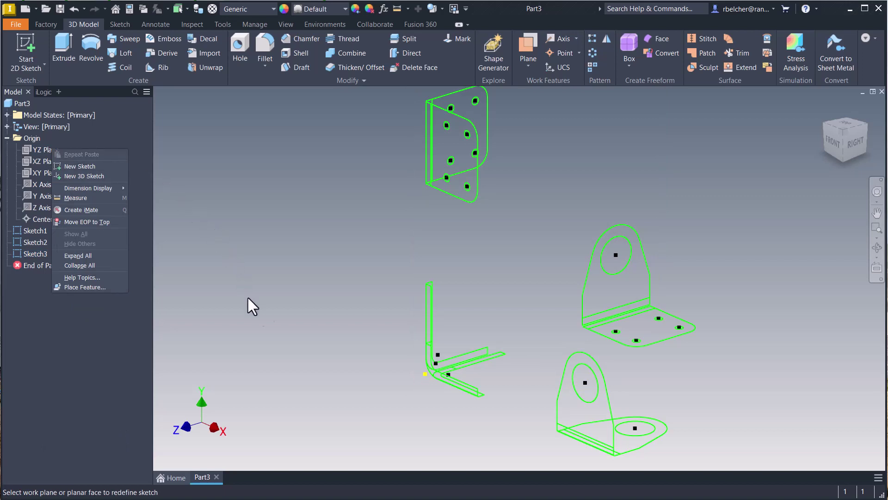
# Dismiss the leftover menu and return to the home isometric view showing all three sketches
pyautogui.press('Escape')
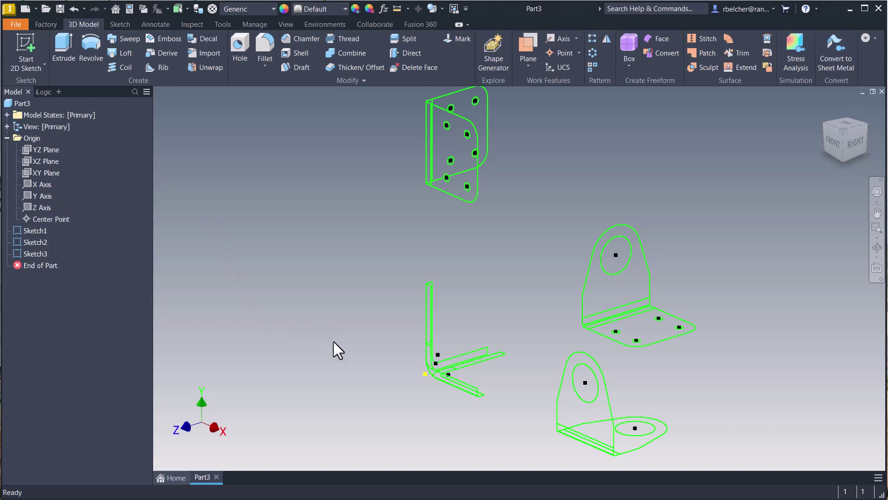
pyautogui.scroll(-3, 334, 342)
pyautogui.scroll(5, 456, 332)
pyautogui.moveTo(457, 341); pyautogui.dragTo(420, 363, button='middle')
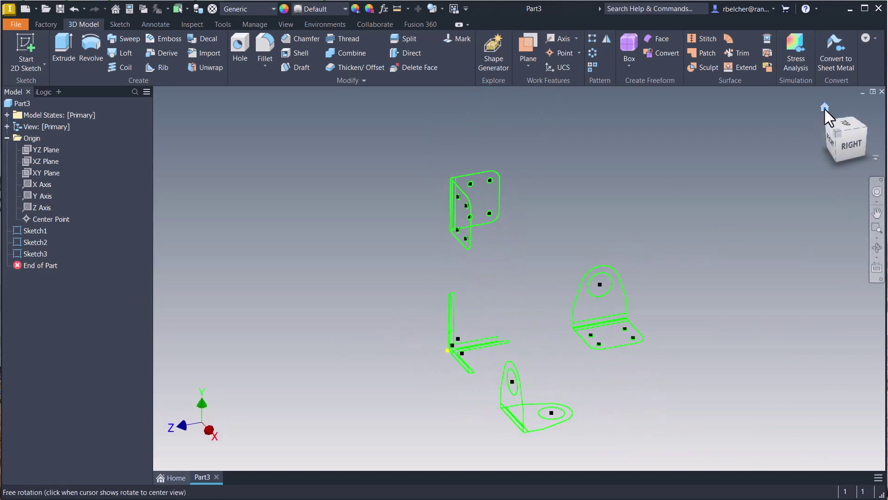
pyautogui.click(825, 108)
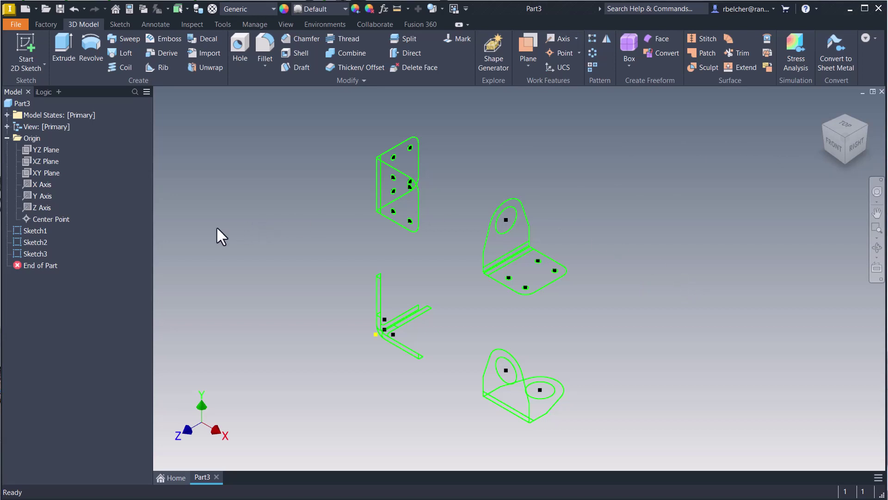
# In the front sketch, delete the plate outline so only the L-profile remains
pyautogui.doubleClick(35, 230)
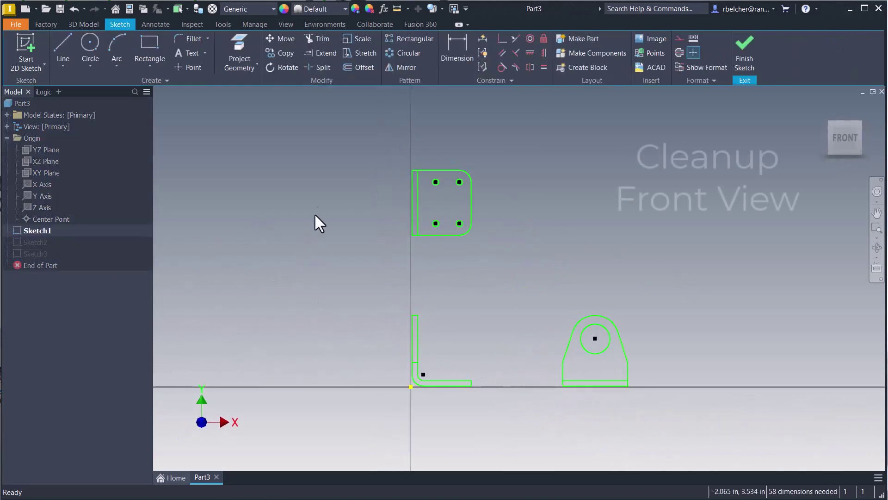
pyautogui.moveTo(350, 125)
pyautogui.mouseDown()
pyautogui.moveTo(452, 232)
pyautogui.moveTo(559, 257)
pyautogui.moveTo(604, 443)
pyautogui.moveTo(705, 426)
pyautogui.mouseUp()
pyautogui.press('Delete')
pyautogui.press('Delete')
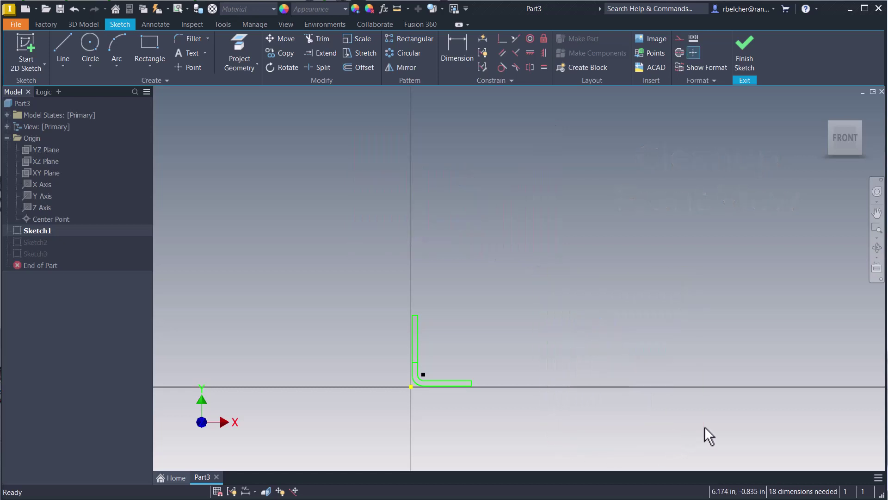
pyautogui.click(743, 49)
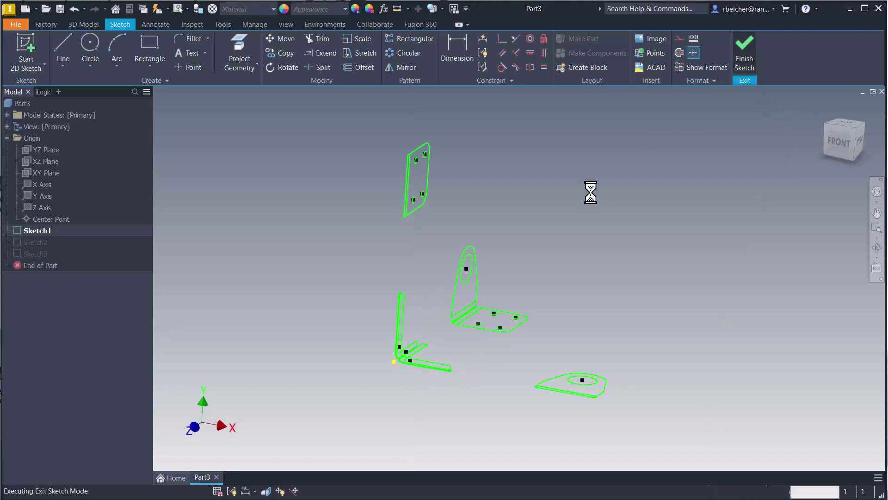
# In the top sketch, delete the L-shape and tab outlines, keeping the hole plate
pyautogui.doubleClick(30, 241)
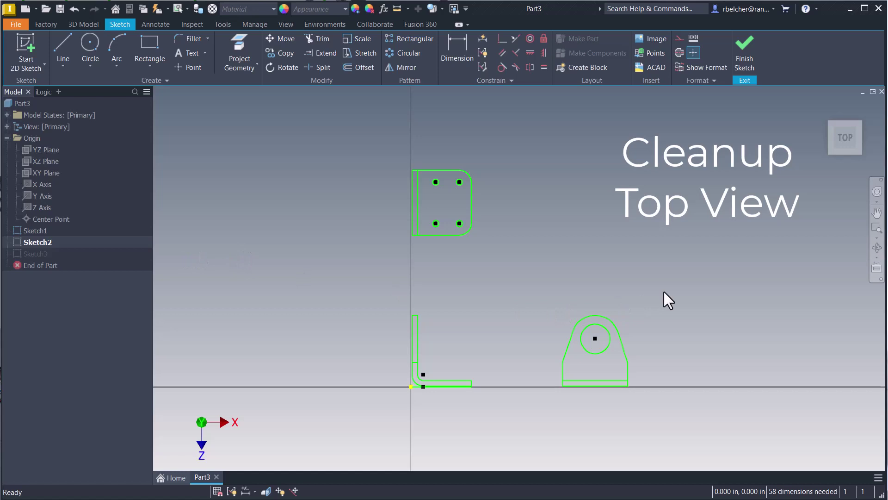
pyautogui.moveTo(689, 283)
pyautogui.mouseDown()
pyautogui.moveTo(590, 369)
pyautogui.moveTo(242, 446)
pyautogui.mouseUp()
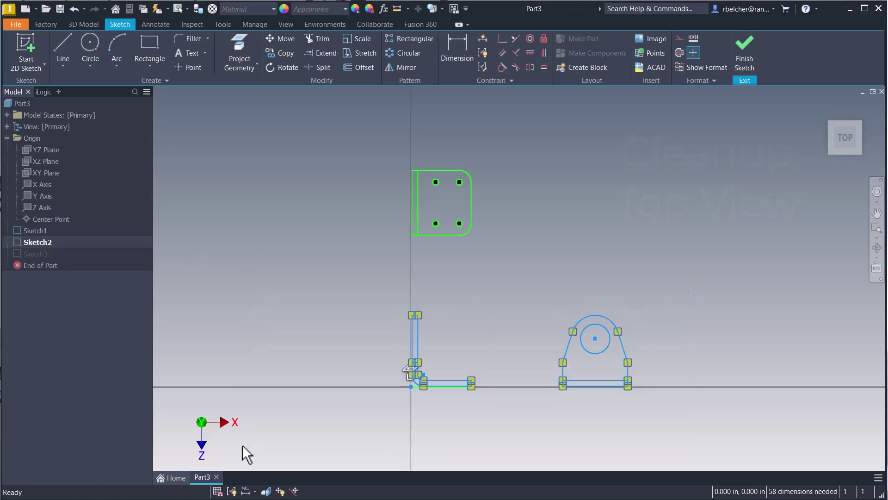
pyautogui.press('Delete')
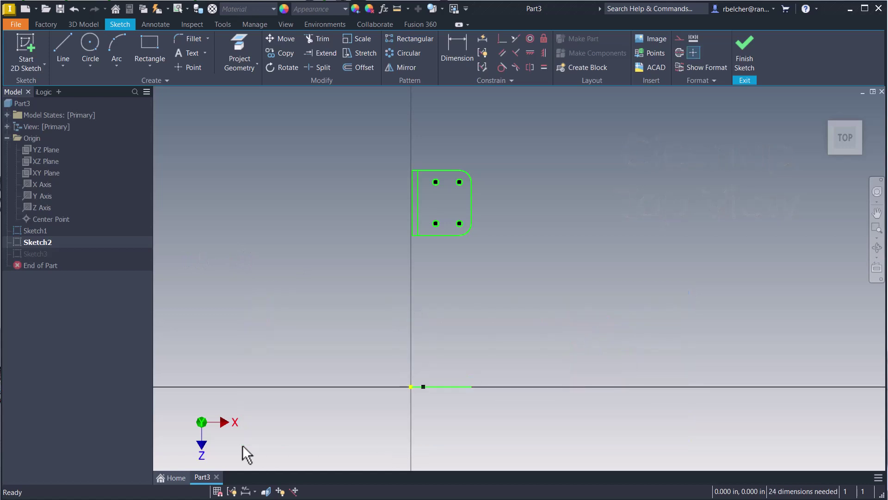
pyautogui.click(745, 49)
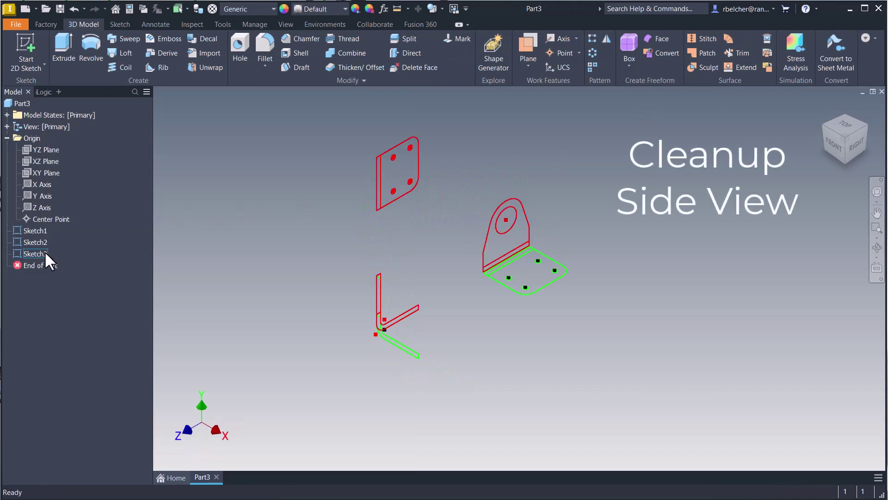
# In the side sketch, delete the plate and L-shape outlines, keeping the rounded tab
pyautogui.doubleClick(46, 252)
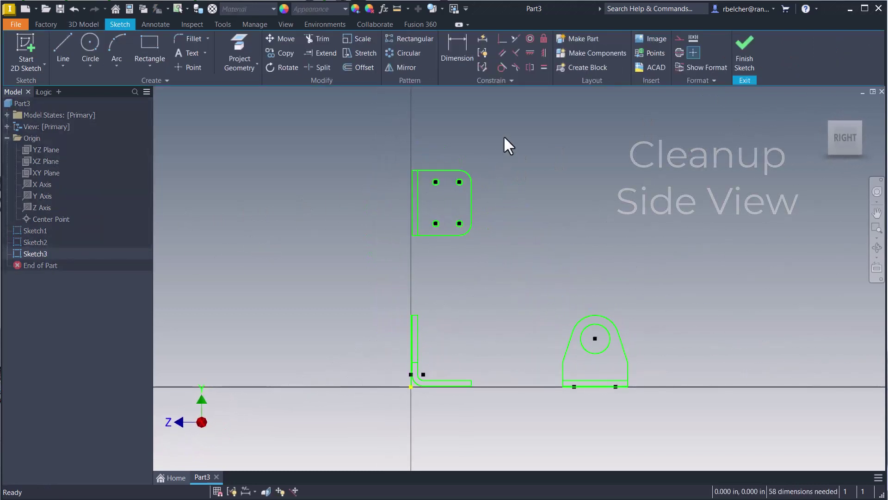
pyautogui.moveTo(505, 135); pyautogui.dragTo(342, 454)
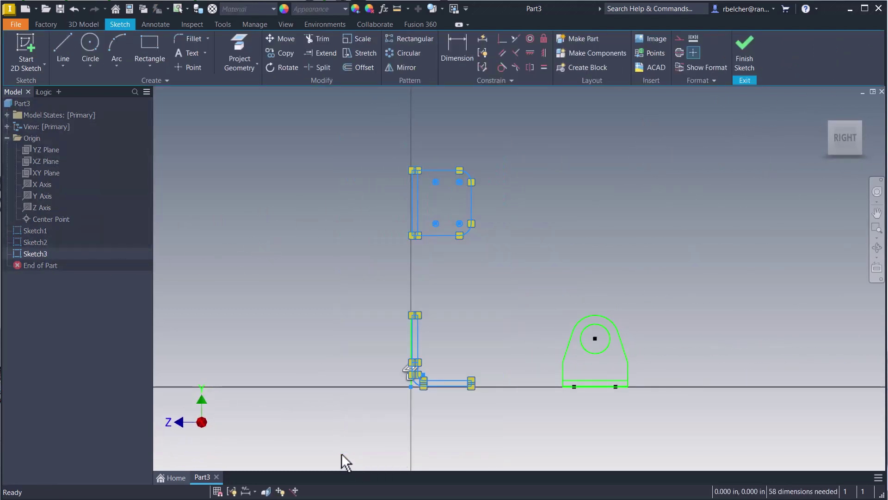
pyautogui.press('Delete')
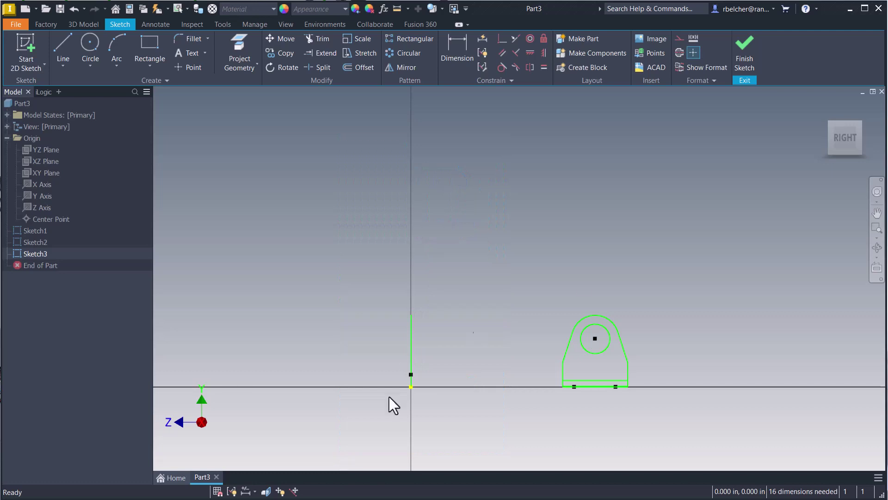
pyautogui.click(744, 51)
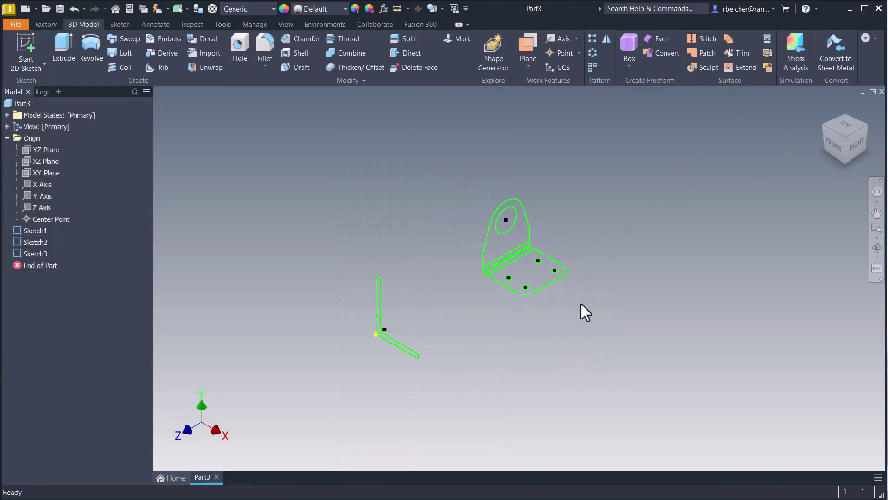
# Orbit, return to the home view, then zoom and pan to frame the trimmed sketches
pyautogui.moveTo(474, 359)
pyautogui.keyDown('shift'); pyautogui.mouseDown(button='middle')
pyautogui.moveTo(476, 348)
pyautogui.moveTo(500, 346)
pyautogui.moveTo(563, 345)
pyautogui.moveTo(555, 354)
pyautogui.moveTo(511, 330)
pyautogui.moveTo(476, 353)
pyautogui.mouseUp(button='middle'); pyautogui.keyUp('shift')
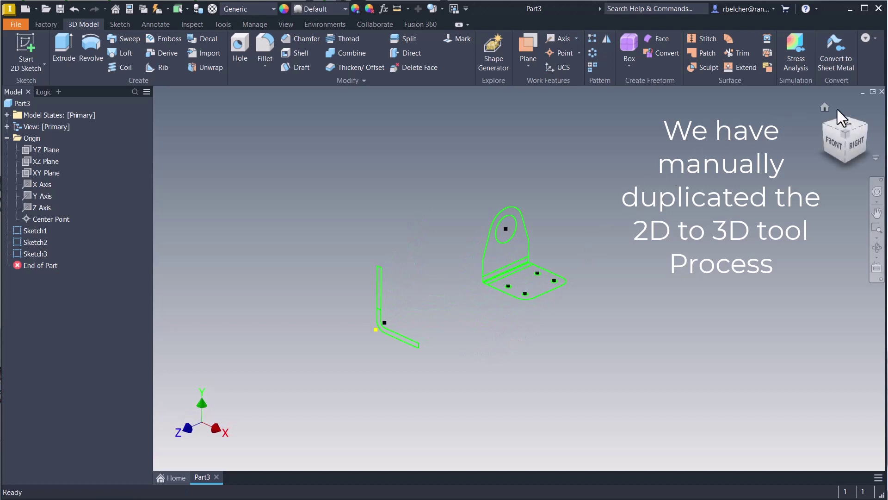
pyautogui.click(826, 107)
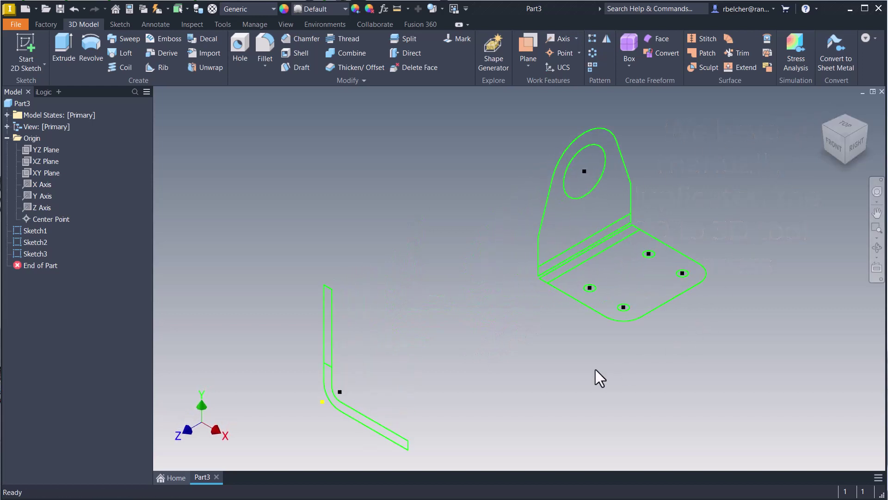
pyautogui.scroll(3, 550, 373)
pyautogui.moveTo(550, 372); pyautogui.dragTo(543, 320, button='middle')
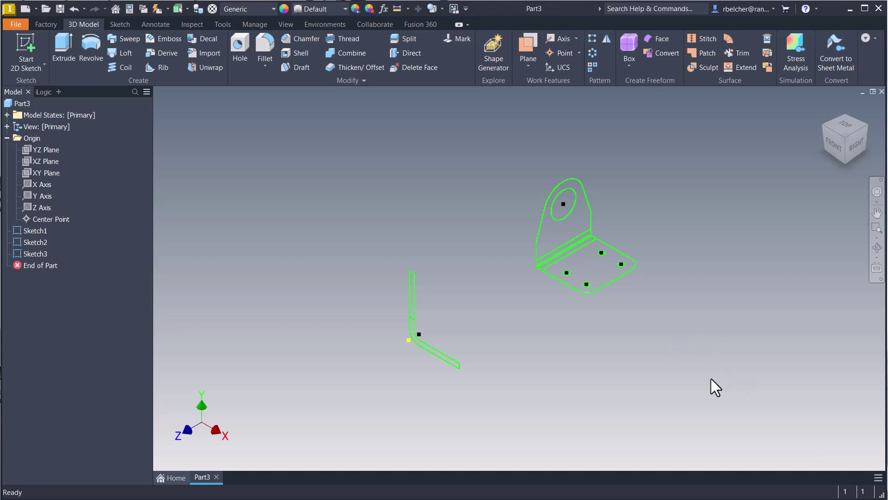
pyautogui.scroll(2, 703, 348)
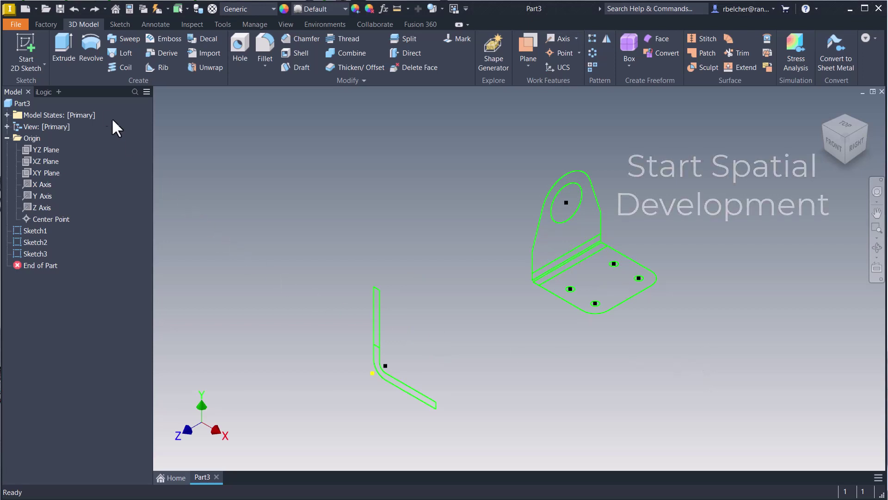
# Extrude the L-shaped front profile symmetrically 13.3125 in into a long angle solid
pyautogui.click(64, 43)
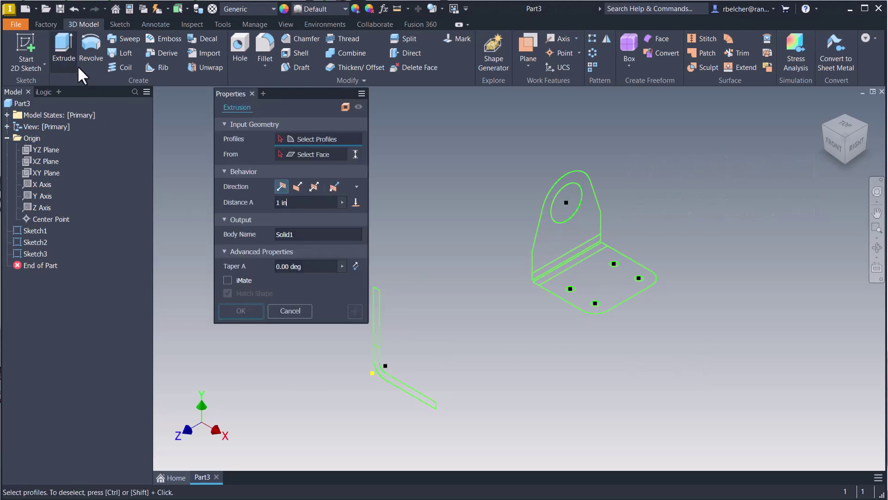
pyautogui.click(382, 324)
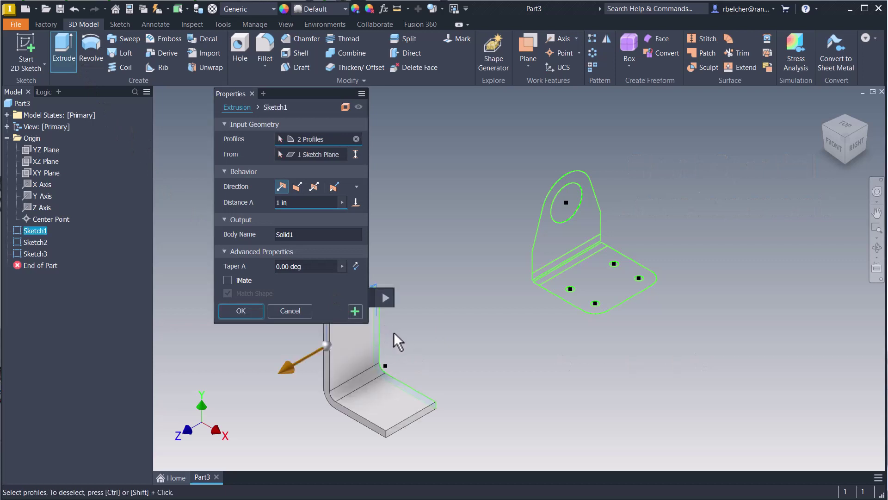
pyautogui.click(315, 186)
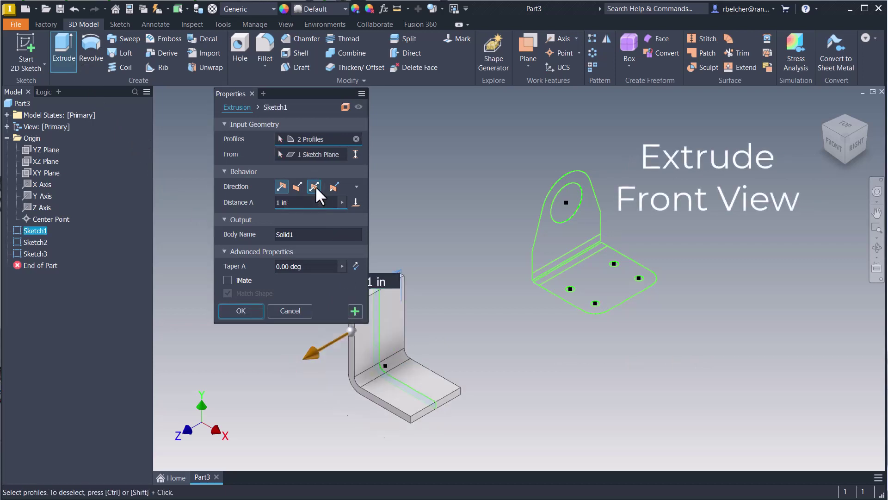
pyautogui.moveTo(318, 353); pyautogui.dragTo(4, 477)
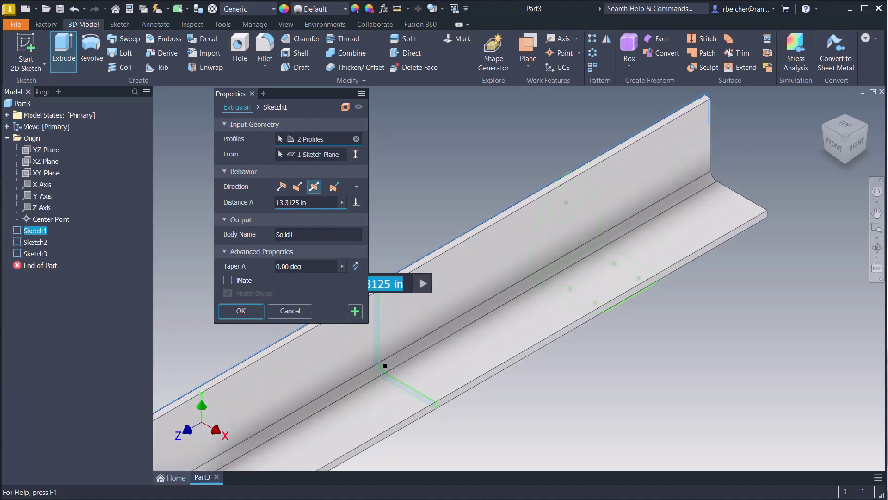
pyautogui.click(355, 312)
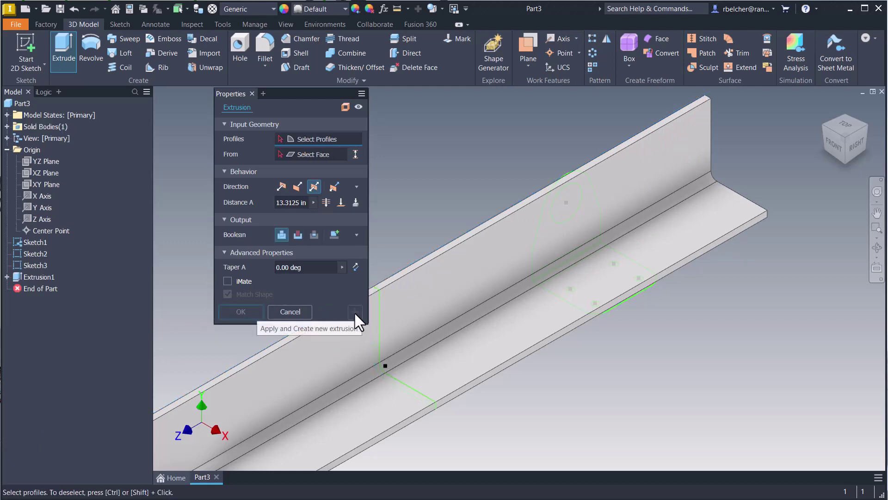
# Intersect the angle with an extrusion of both top-view plate regions
pyautogui.click(599, 279)
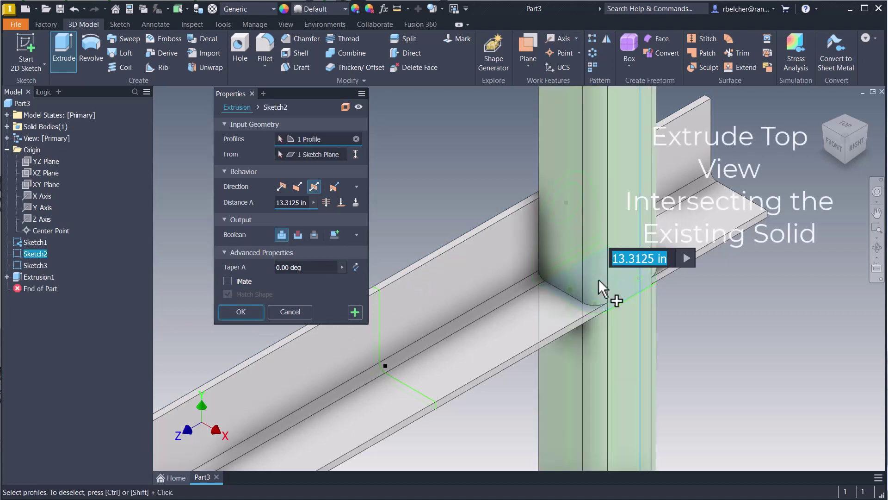
pyautogui.click(561, 273)
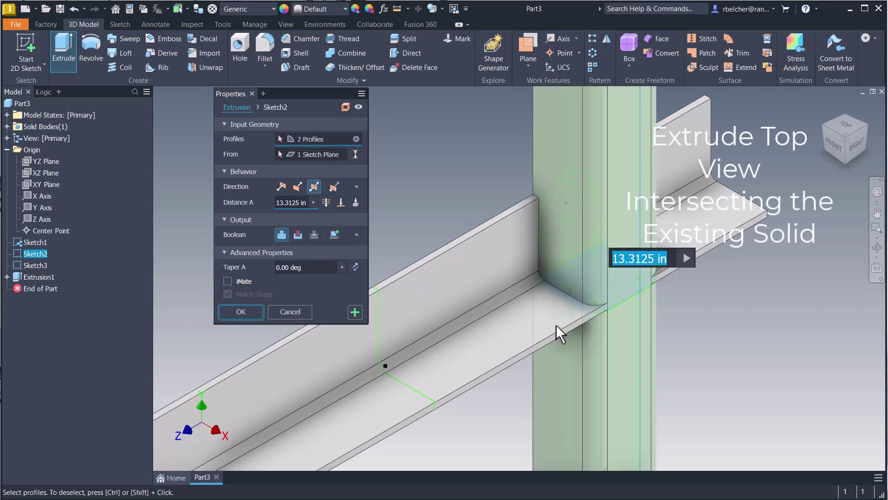
pyautogui.moveTo(746, 346); pyautogui.dragTo(714, 399)
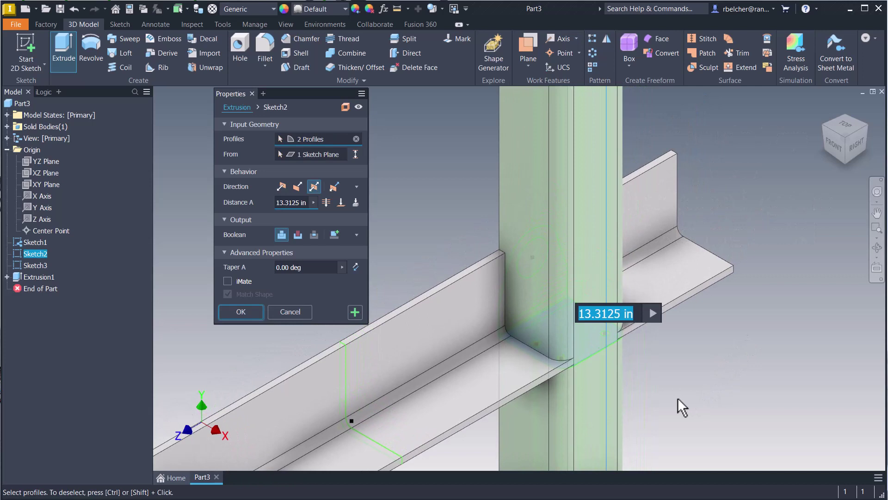
pyautogui.click(315, 235)
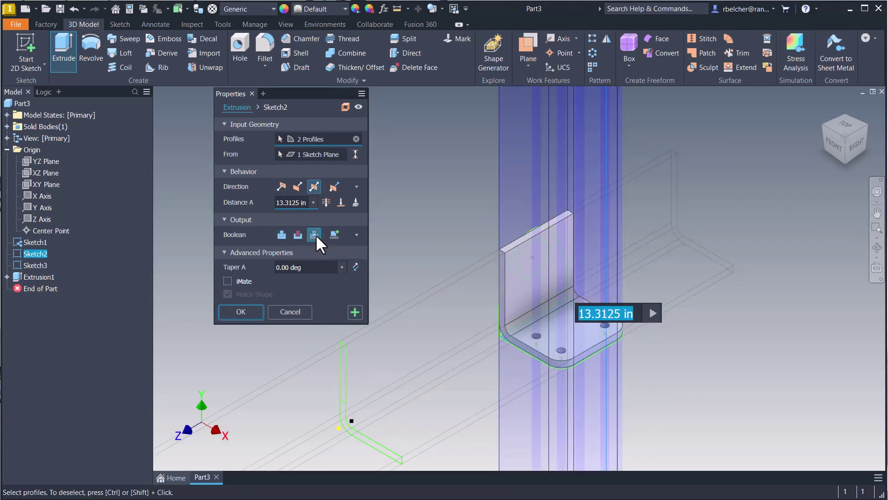
pyautogui.click(355, 311)
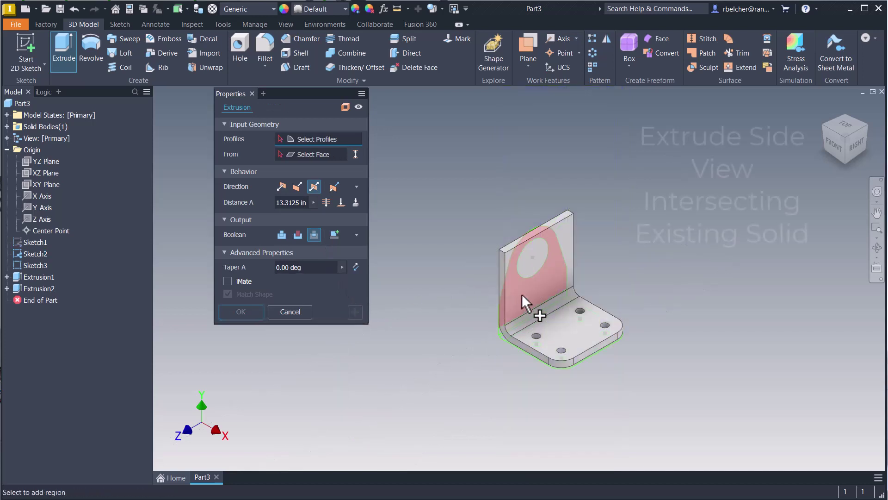
# Intersect the solid with an extrusion of the side-view tab regions, finishing the bracket
pyautogui.click(522, 316)
pyautogui.click(521, 315)
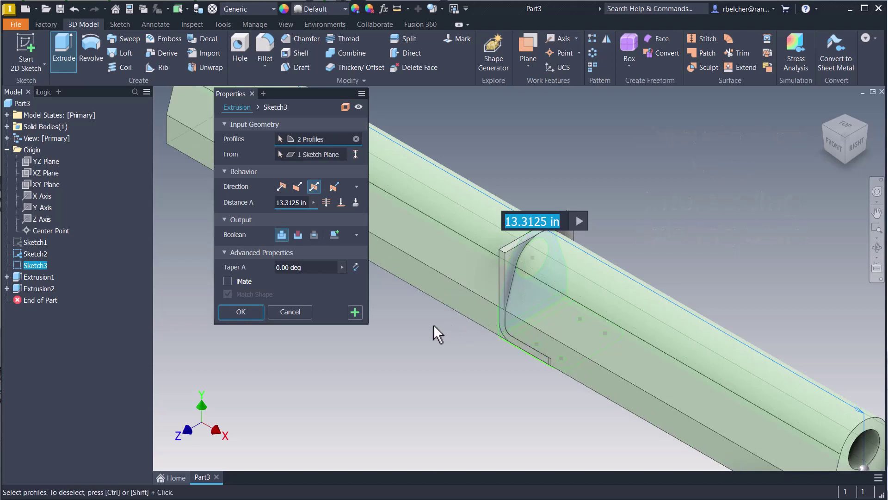
pyautogui.click(318, 235)
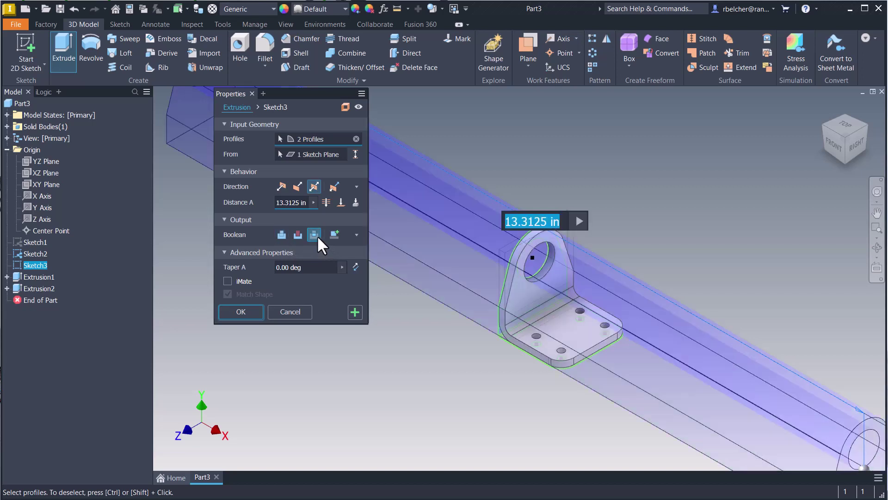
pyautogui.click(247, 310)
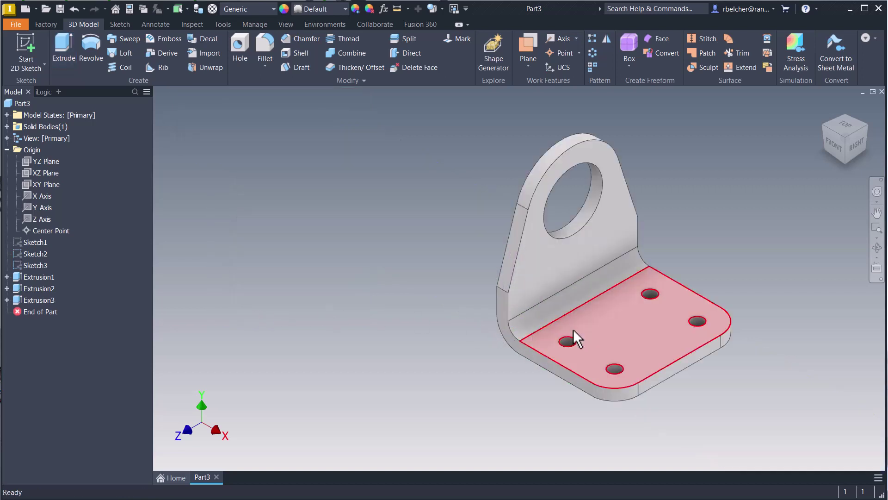
# Orbit in on the bracket and convert it to a sheet metal part
pyautogui.moveTo(573, 338)
pyautogui.keyDown('shift'); pyautogui.mouseDown(button='middle')
pyautogui.moveTo(565, 333)
pyautogui.moveTo(525, 363)
pyautogui.moveTo(553, 353)
pyautogui.moveTo(589, 305)
pyautogui.moveTo(621, 297)
pyautogui.moveTo(557, 346)
pyautogui.moveTo(528, 313)
pyautogui.moveTo(562, 351)
pyautogui.moveTo(615, 355)
pyautogui.moveTo(588, 346)
pyautogui.moveTo(569, 367)
pyautogui.mouseUp(button='middle'); pyautogui.keyUp('shift')
pyautogui.scroll(3, 525, 363)
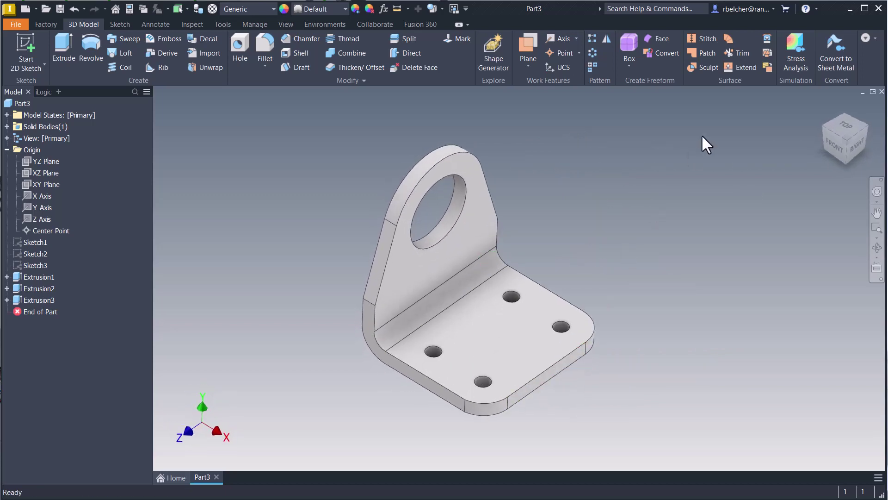
pyautogui.click(840, 51)
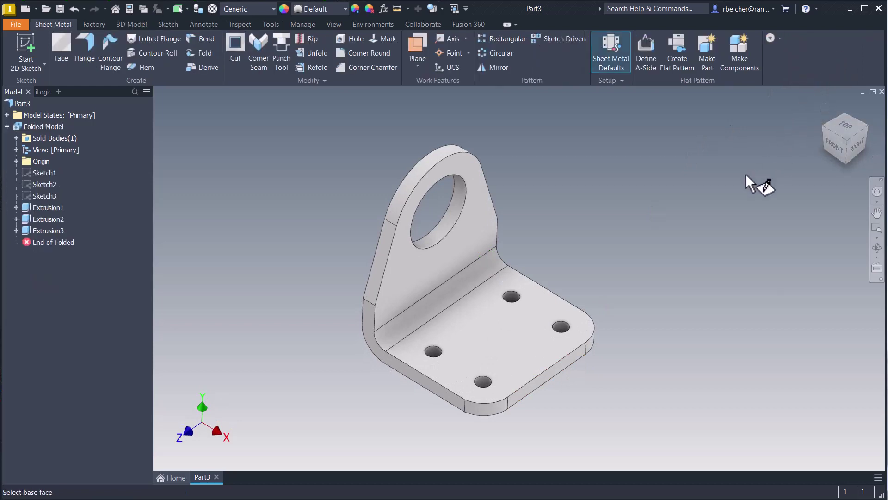
# Leave the sheet metal defaults unchanged and create the bracket's flat pattern
pyautogui.click(616, 65)
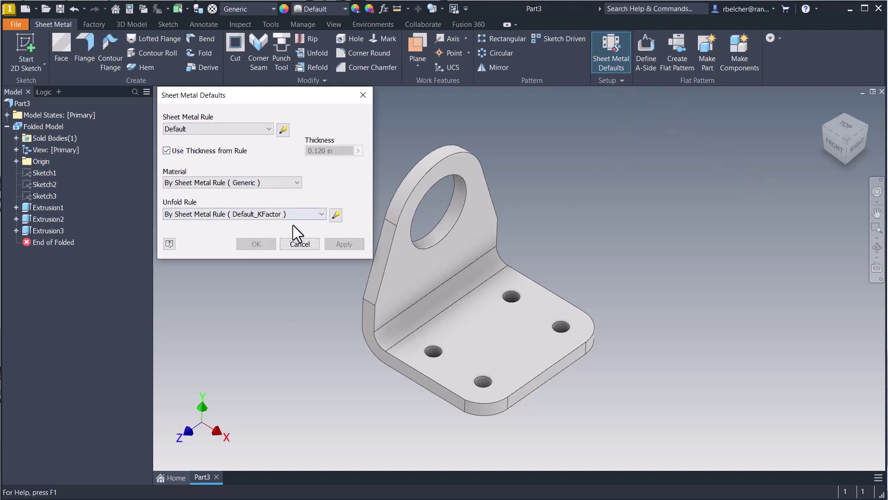
pyautogui.click(312, 243)
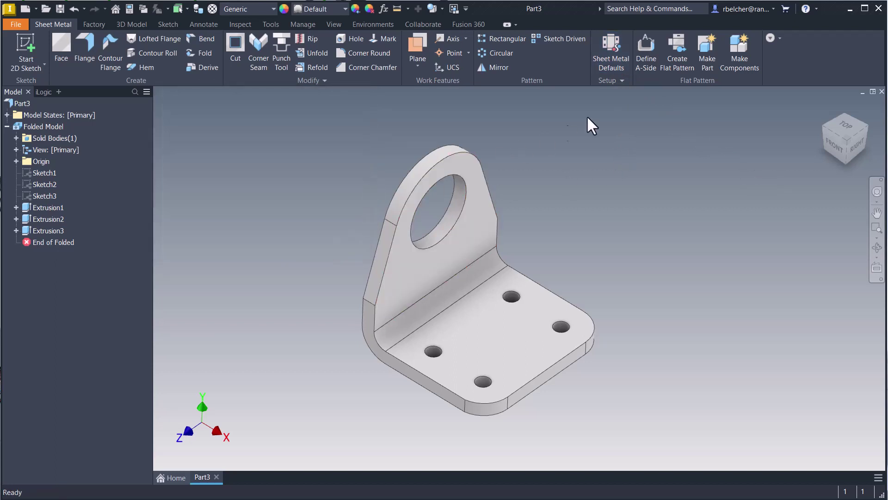
pyautogui.click(680, 46)
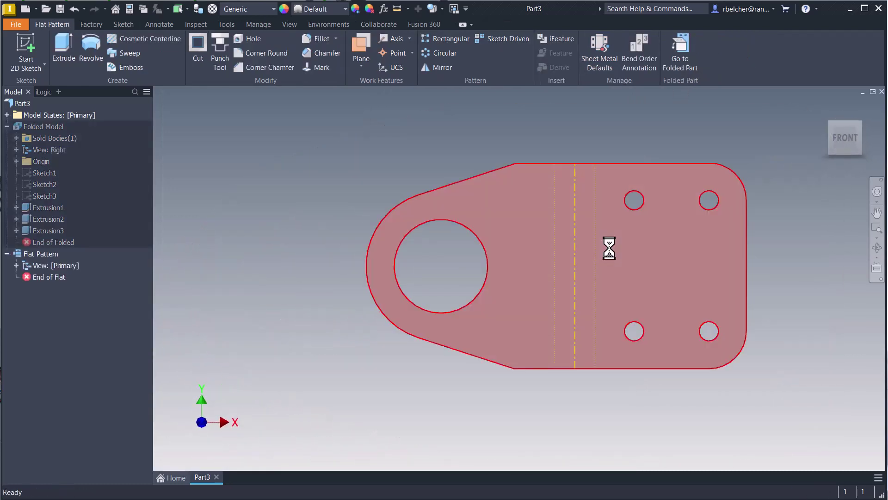
# Orbit the flat pattern into a tilted 3-D view
pyautogui.moveTo(627, 259)
pyautogui.keyDown('shift'); pyautogui.mouseDown(button='middle')
pyautogui.moveTo(684, 242)
pyautogui.moveTo(689, 224)
pyautogui.moveTo(662, 252)
pyautogui.moveTo(597, 264)
pyautogui.moveTo(571, 294)
pyautogui.moveTo(605, 272)
pyautogui.moveTo(625, 194)
pyautogui.moveTo(615, 275)
pyautogui.moveTo(701, 238)
pyautogui.moveTo(683, 275)
pyautogui.mouseUp(button='middle'); pyautogui.keyUp('shift')
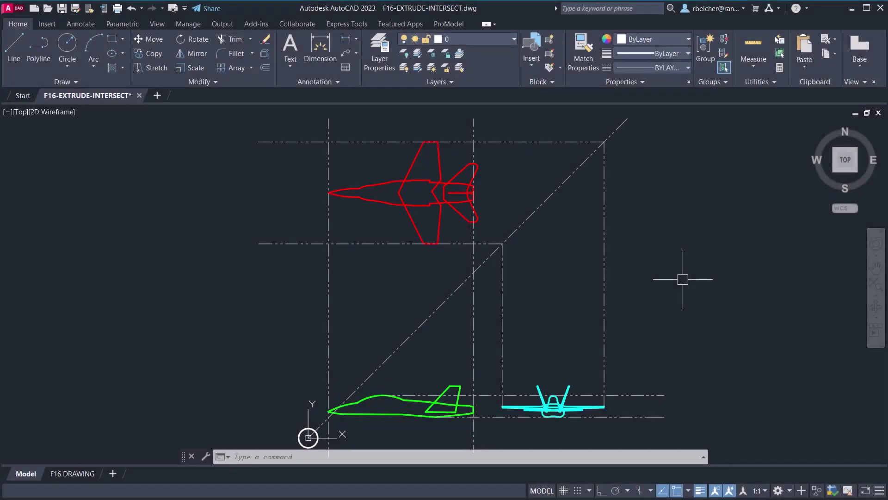
# Check the construction lines, then turn off the AM_CONST layer
pyautogui.click(535, 210)
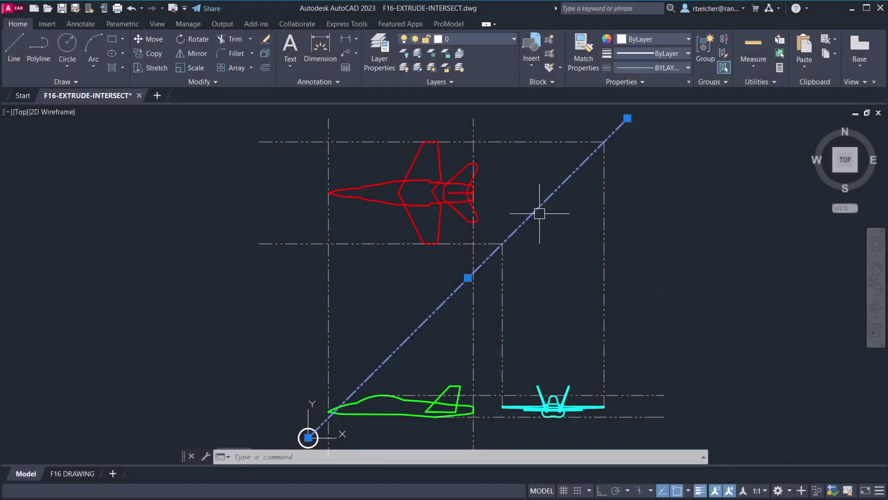
pyautogui.click(516, 142)
pyautogui.click(463, 243)
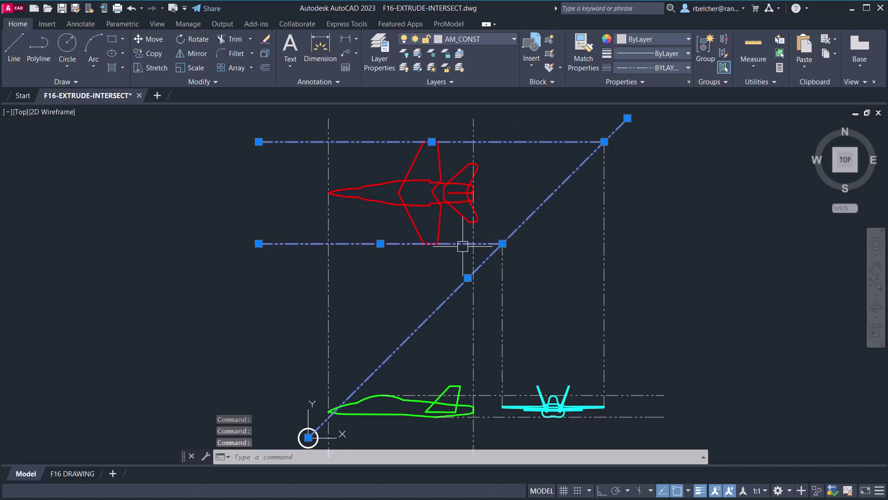
pyautogui.click(503, 273)
pyautogui.press('Escape')
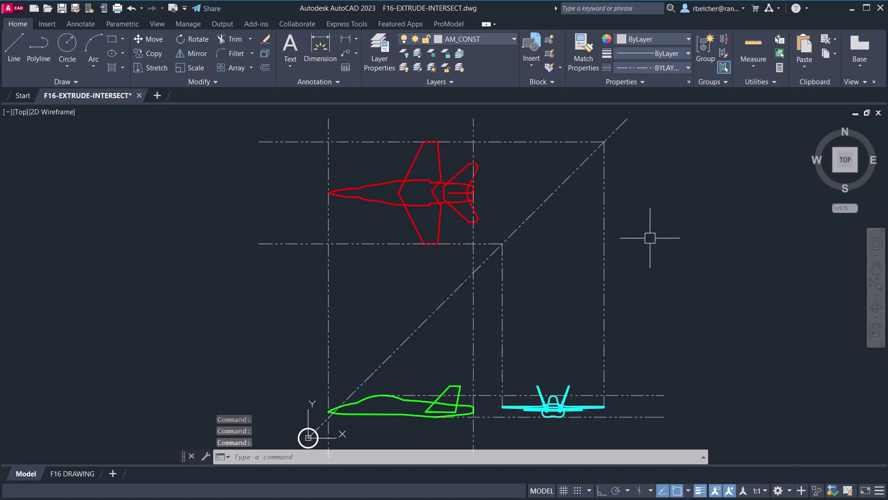
pyautogui.click(493, 37)
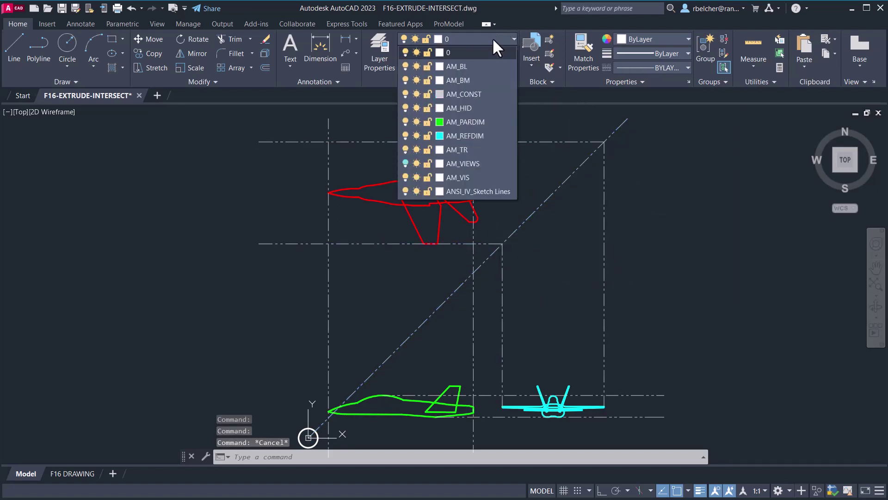
pyautogui.click(406, 94)
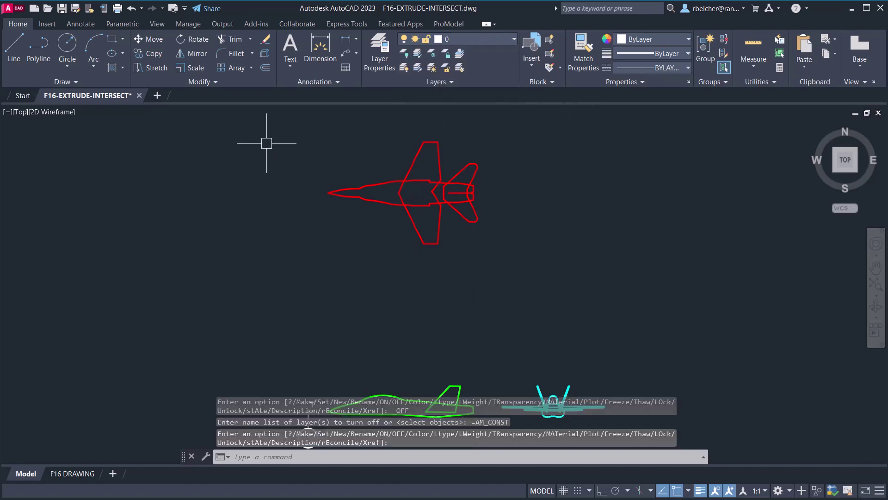
# Window-select the three F16 views and copy them to the clipboard
pyautogui.click(220, 127)
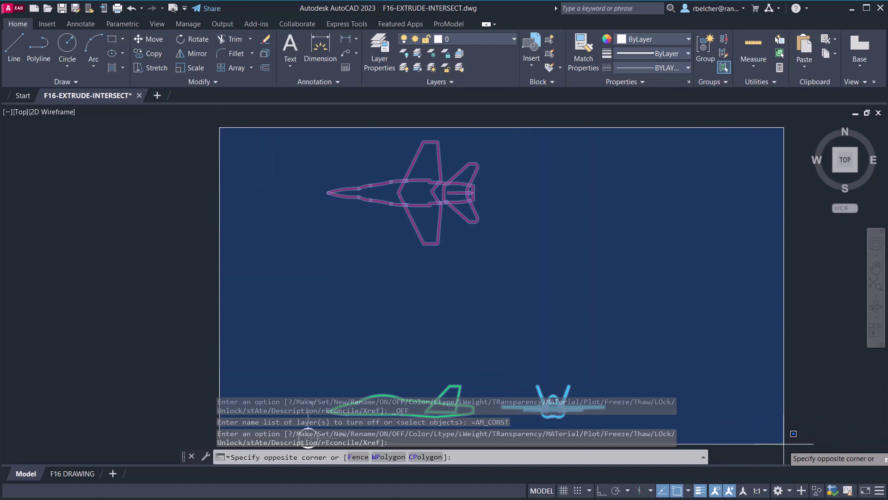
pyautogui.click(701, 411)
pyautogui.rightClick(502, 214)
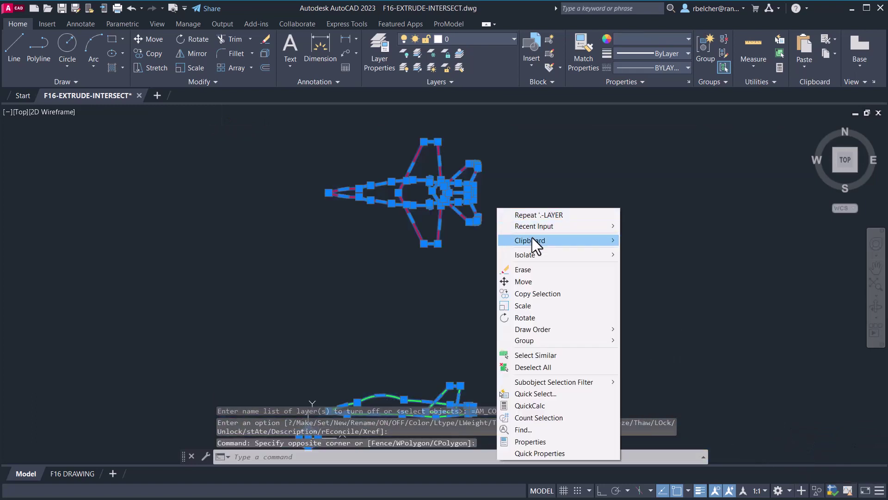
pyautogui.moveTo(532, 239)
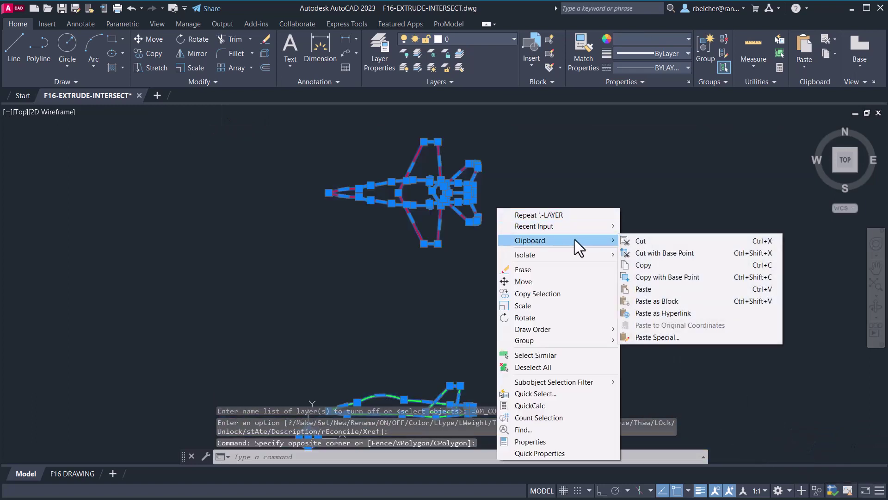
pyautogui.click(645, 266)
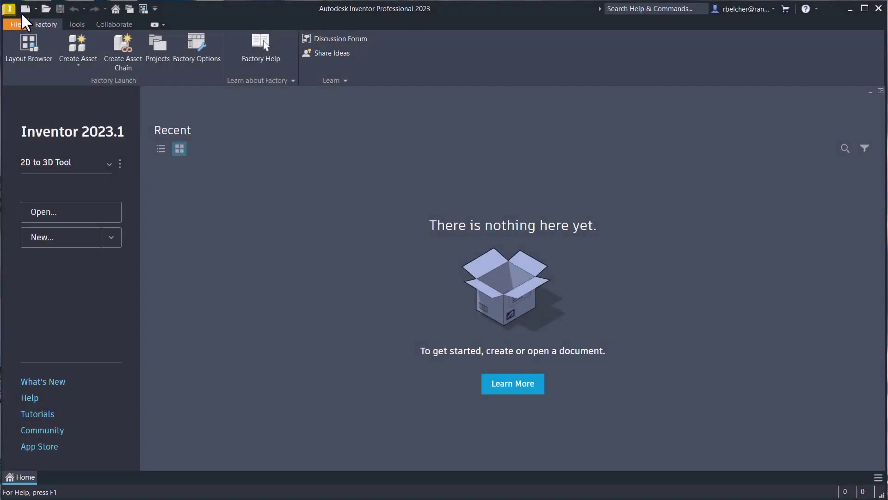
# Create a Standard.ipt part and paste the F16 views into a sketch on an origin plane
pyautogui.click(25, 9)
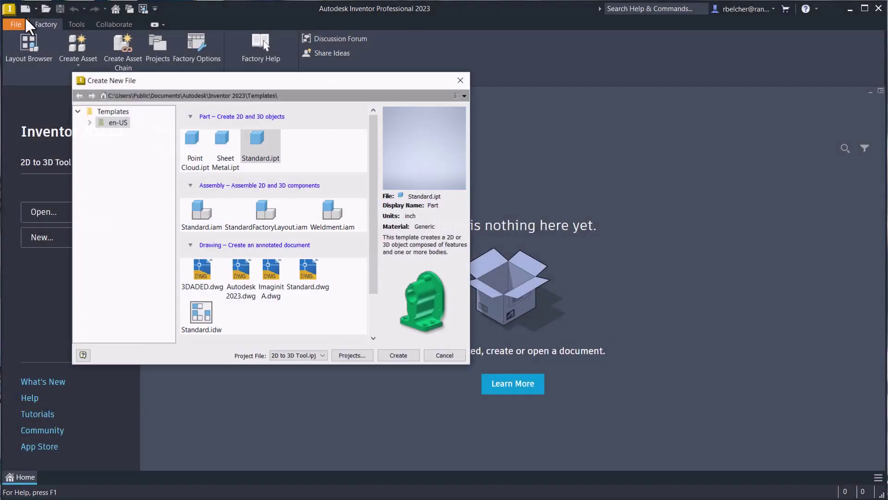
pyautogui.doubleClick(258, 141)
pyautogui.click(23, 42)
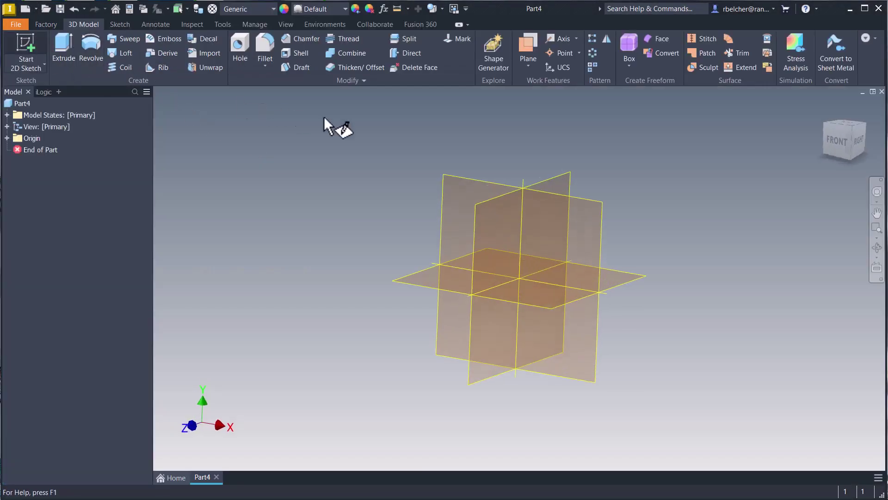
pyautogui.click(462, 149)
pyautogui.rightClick(544, 238)
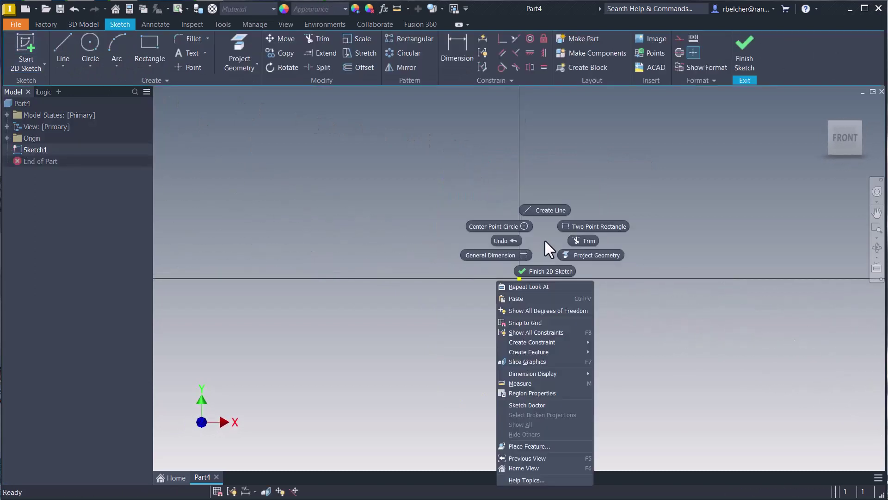
pyautogui.click(523, 298)
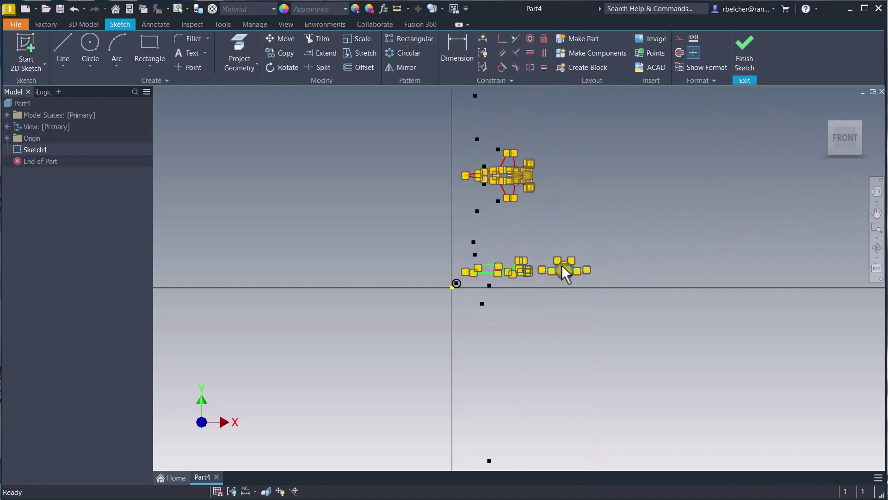
pyautogui.scroll(-3, 434, 349)
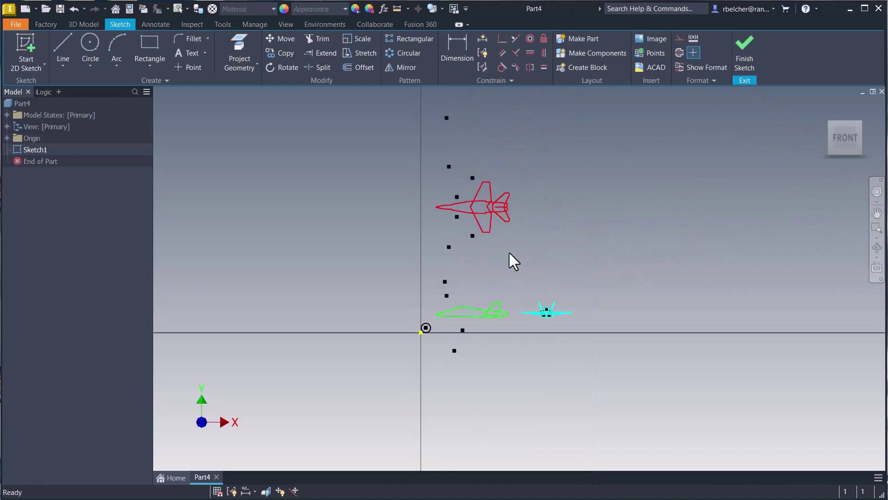
pyautogui.moveTo(510, 258); pyautogui.dragTo(530, 258, button='middle')
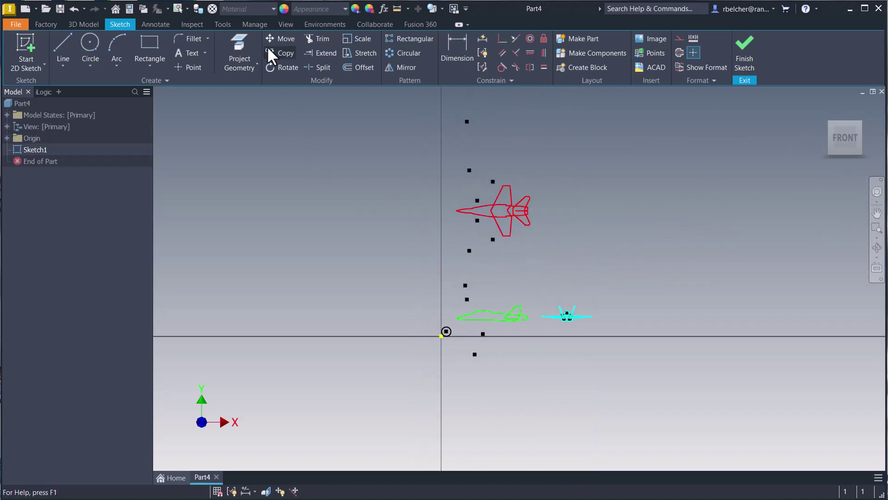
# Move all pasted geometry from its base point to the origin and finish the sketch
pyautogui.click(280, 38)
pyautogui.moveTo(380, 104); pyautogui.dragTo(718, 421)
pyautogui.click(146, 202)
pyautogui.scroll(-2, 367, 311)
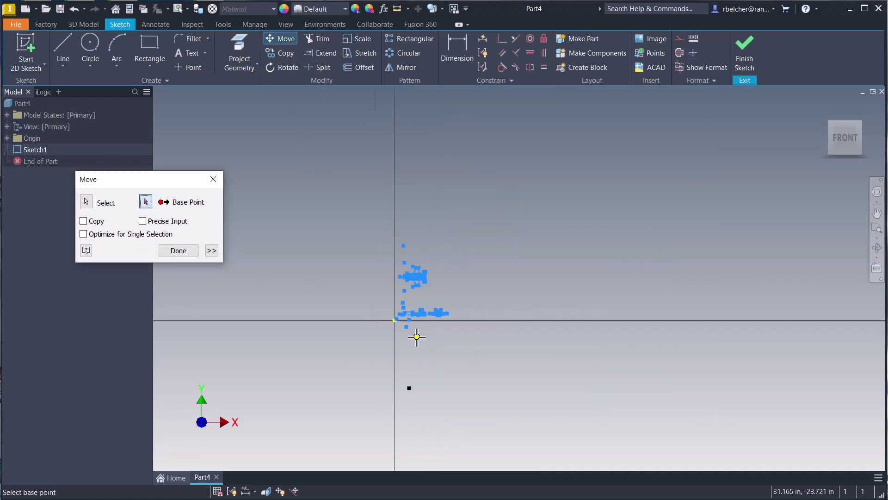
pyautogui.scroll(5, 416, 337)
pyautogui.click(283, 211)
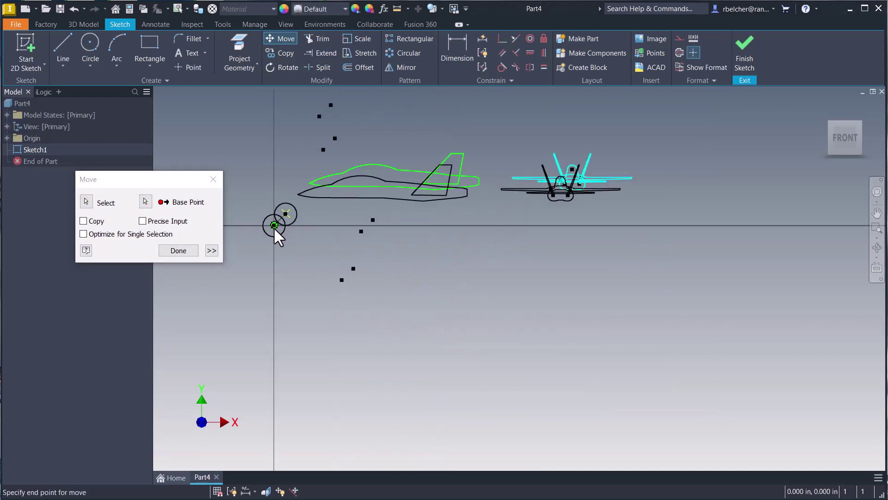
pyautogui.click(273, 227)
pyautogui.click(178, 251)
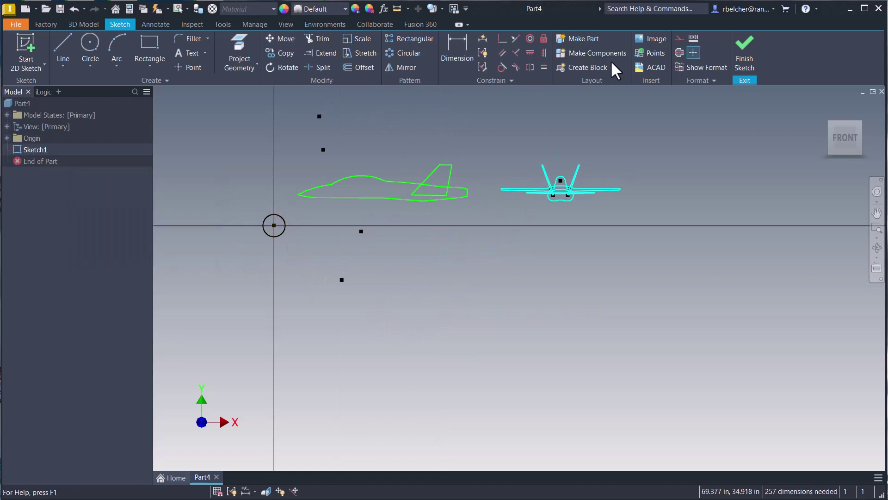
pyautogui.click(744, 53)
pyautogui.scroll(5, 636, 212)
pyautogui.moveTo(636, 211)
pyautogui.mouseDown(button='middle')
pyautogui.moveTo(601, 259)
pyautogui.moveTo(446, 341)
pyautogui.moveTo(422, 384)
pyautogui.mouseUp(button='middle')
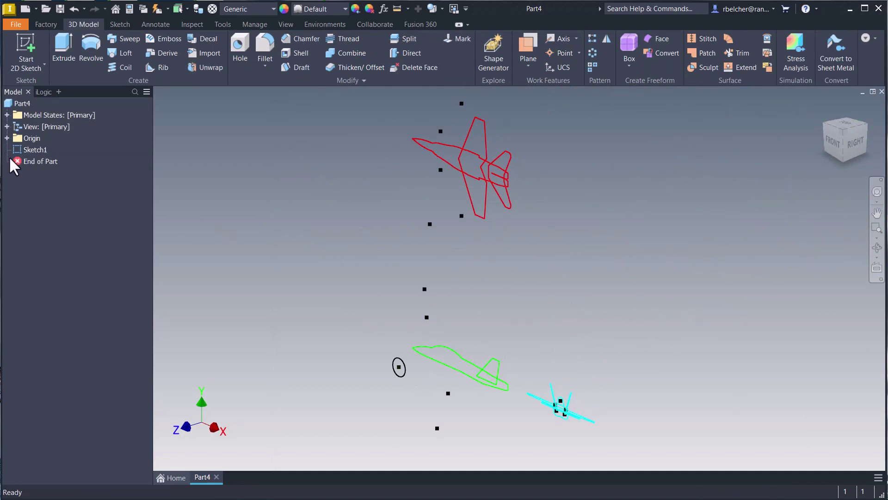
# Copy Sketch1 and paste it twice onto the XY Plane as Sketch2 and Sketch3
pyautogui.click(35, 150)
pyautogui.rightClick(35, 150)
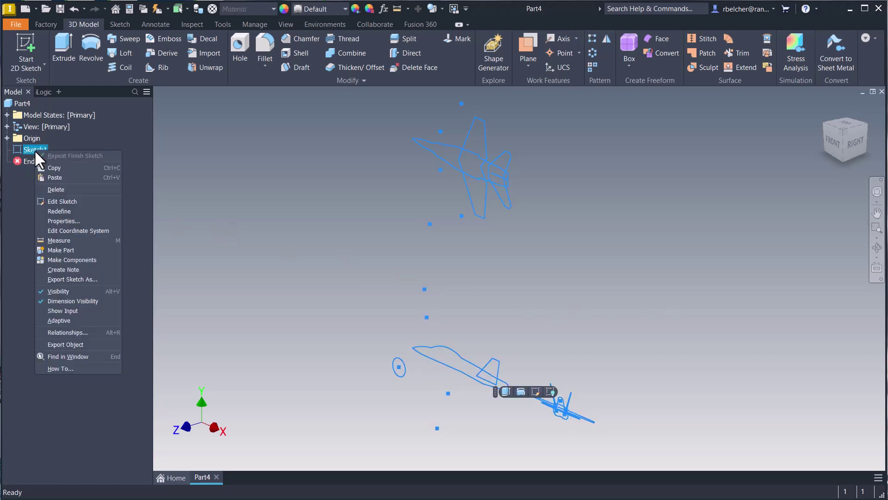
pyautogui.click(57, 170)
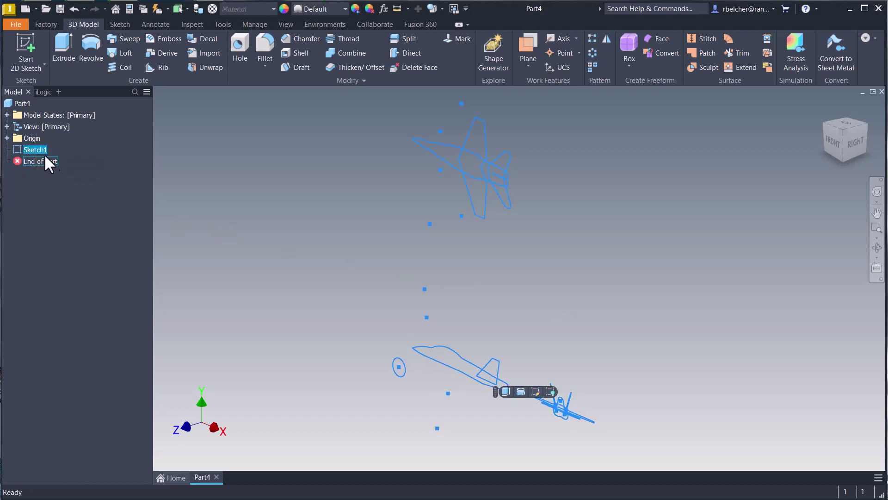
pyautogui.click(6, 138)
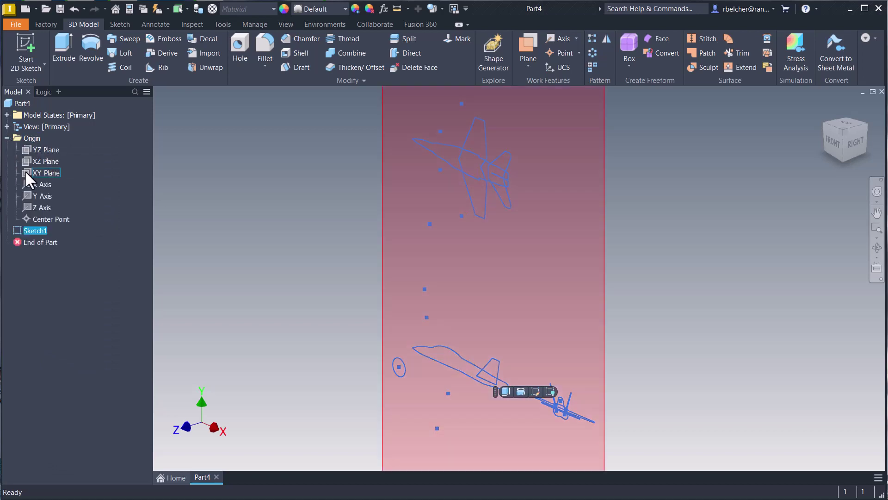
pyautogui.rightClick(37, 173)
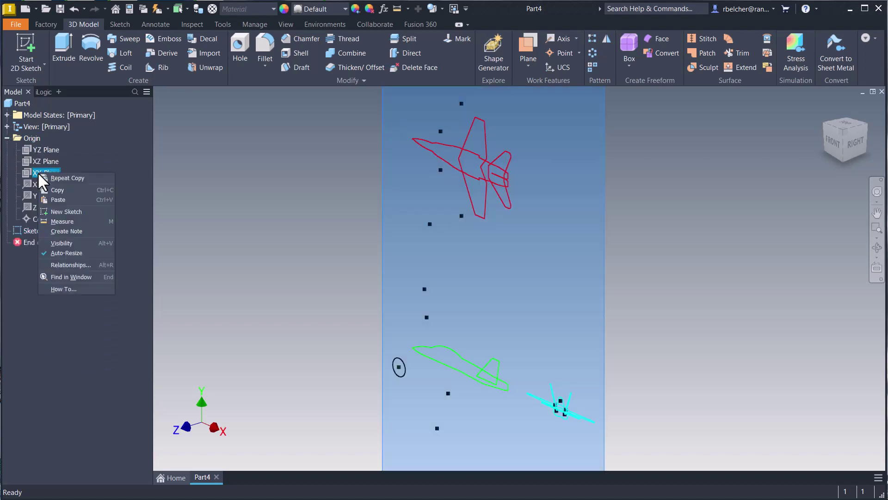
pyautogui.click(59, 199)
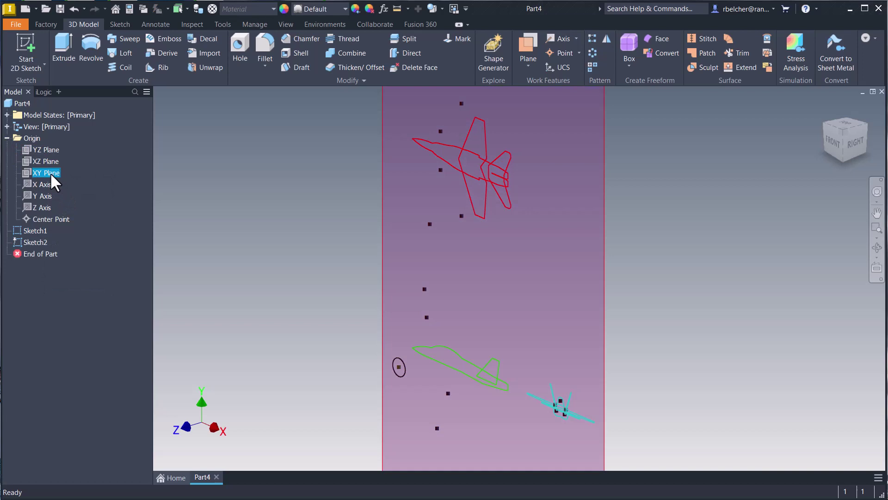
pyautogui.rightClick(51, 173)
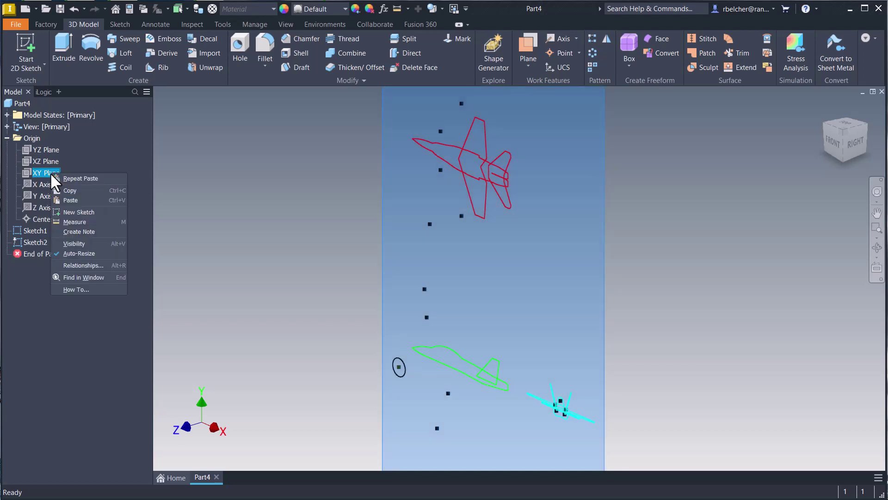
pyautogui.click(70, 200)
pyautogui.click(94, 277)
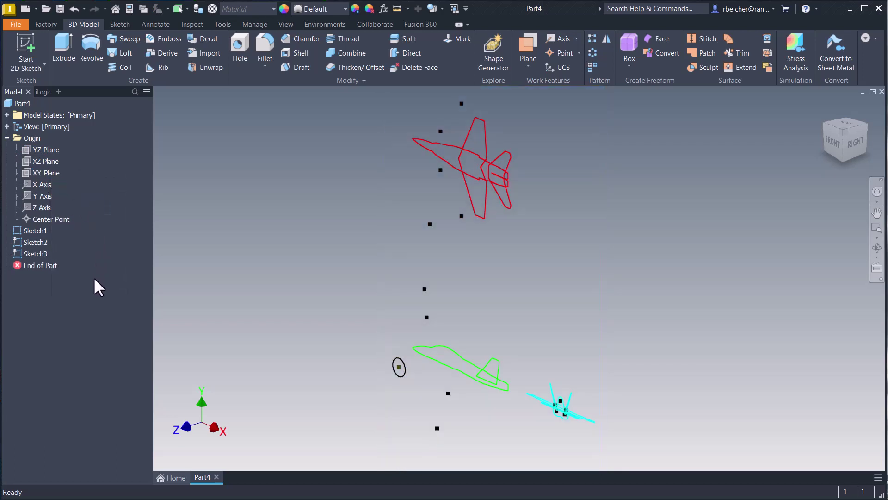
# Redefine Sketch2 onto the XZ Plane and Sketch3 onto the YZ Plane
pyautogui.click(43, 241)
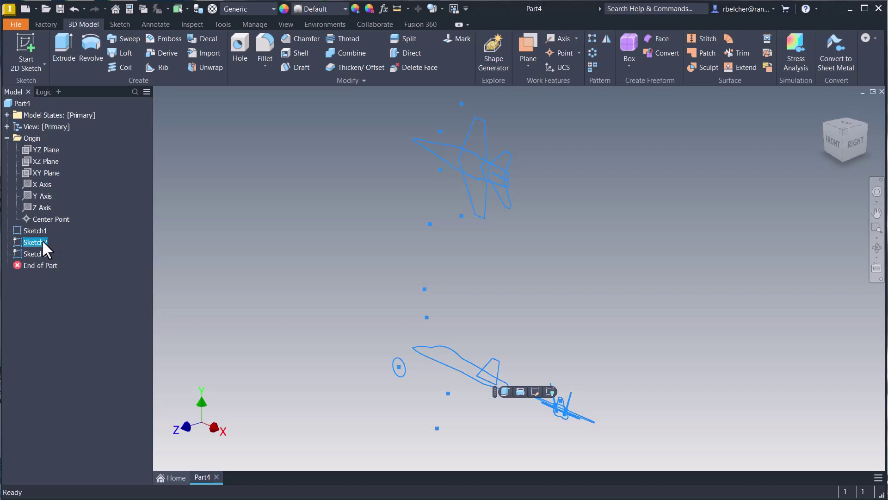
pyautogui.rightClick(43, 241)
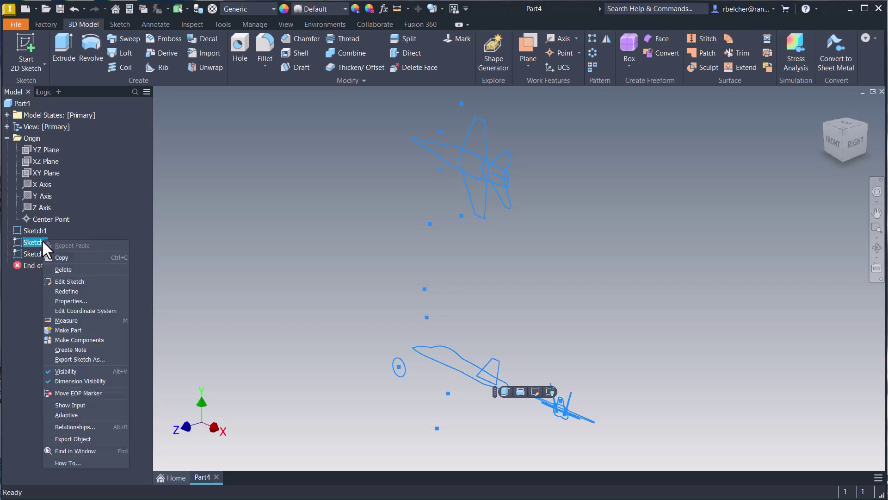
pyautogui.click(70, 291)
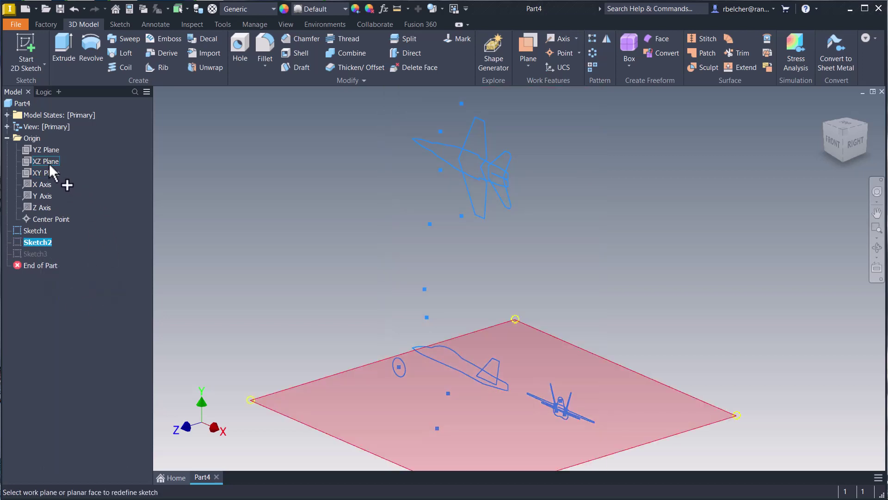
pyautogui.click(49, 163)
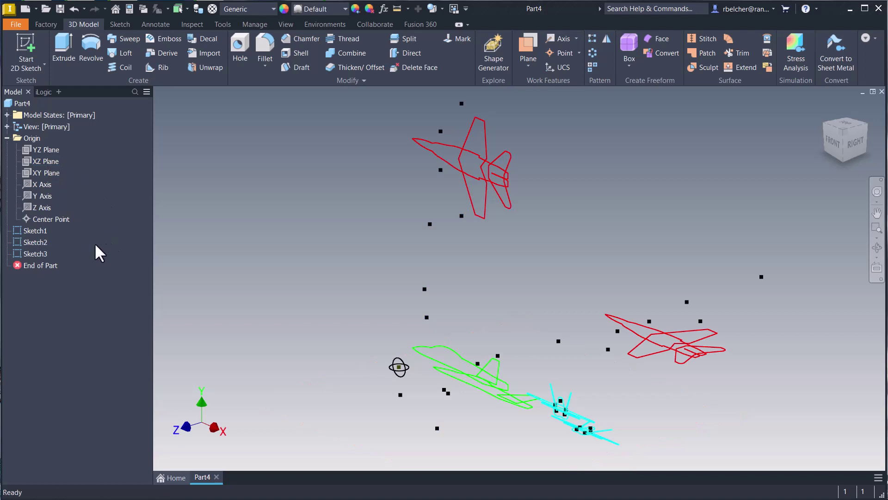
pyautogui.rightClick(42, 252)
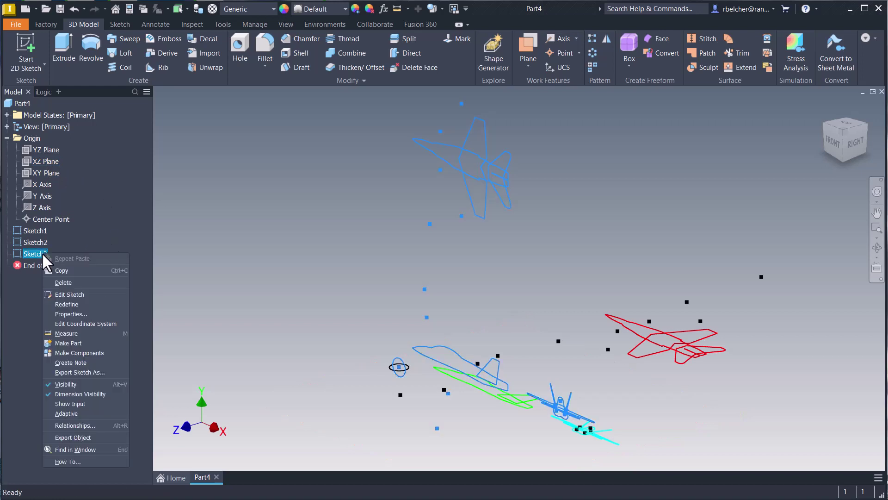
pyautogui.click(65, 304)
pyautogui.click(50, 151)
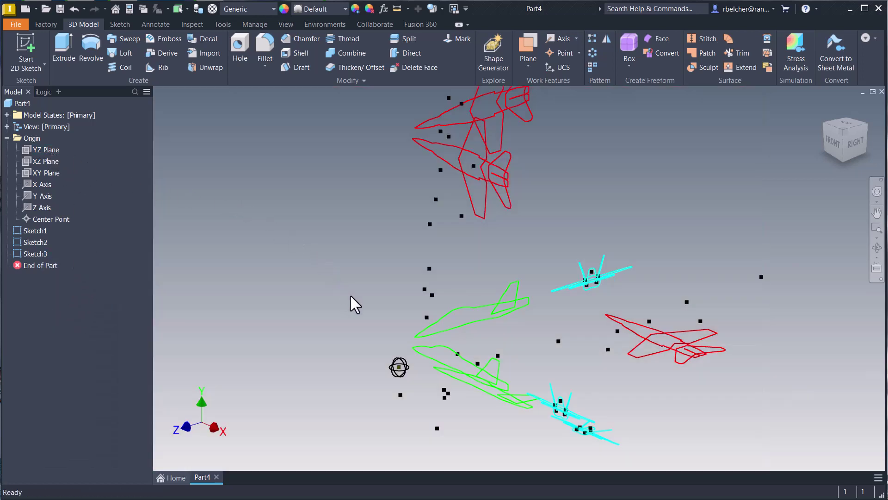
pyautogui.scroll(-3, 351, 295)
# Delete the front-view aircraft from Sketch1, keeping only the side view
pyautogui.moveTo(350, 296); pyautogui.dragTo(421, 305, button='middle')
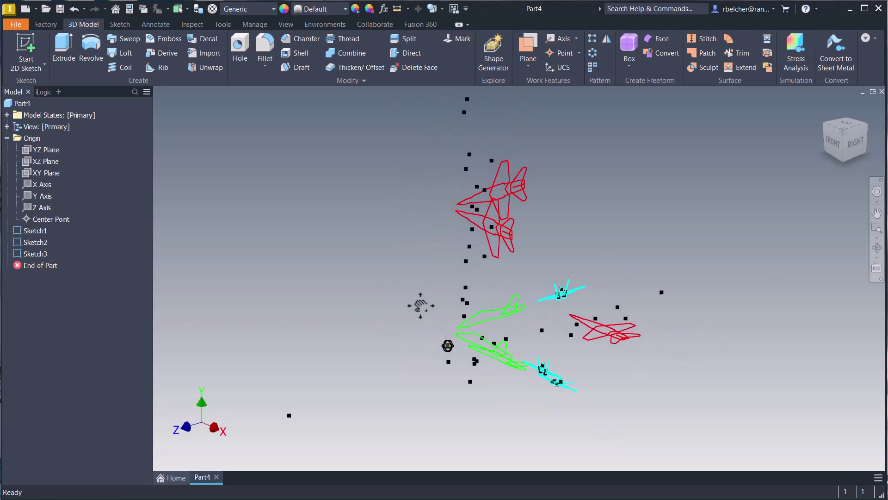
pyautogui.doubleClick(40, 231)
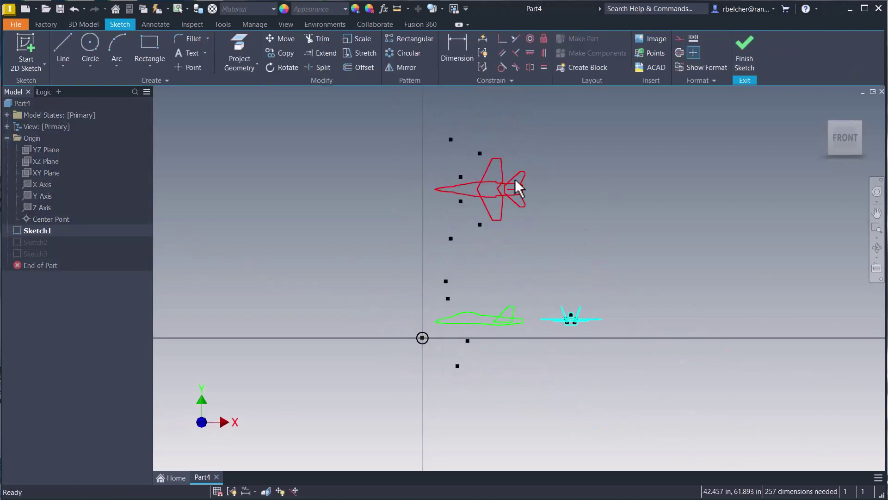
pyautogui.moveTo(533, 279); pyautogui.dragTo(666, 393)
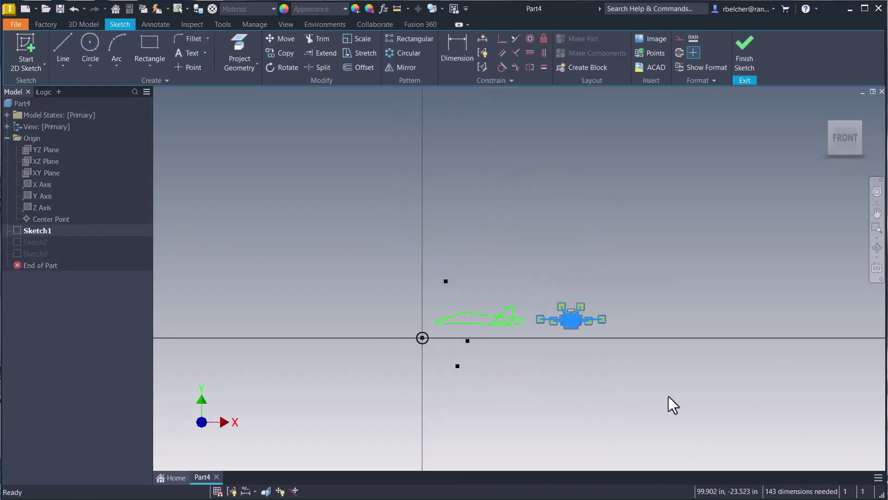
pyautogui.press('Delete')
pyautogui.click(745, 56)
# Delete the side-view aircraft from Sketch2, keeping only the top view
pyautogui.moveTo(33, 242); pyautogui.dragTo(283, 245)
pyautogui.doubleClick(282, 245)
pyautogui.moveTo(580, 159); pyautogui.dragTo(423, 432)
pyautogui.press('Delete')
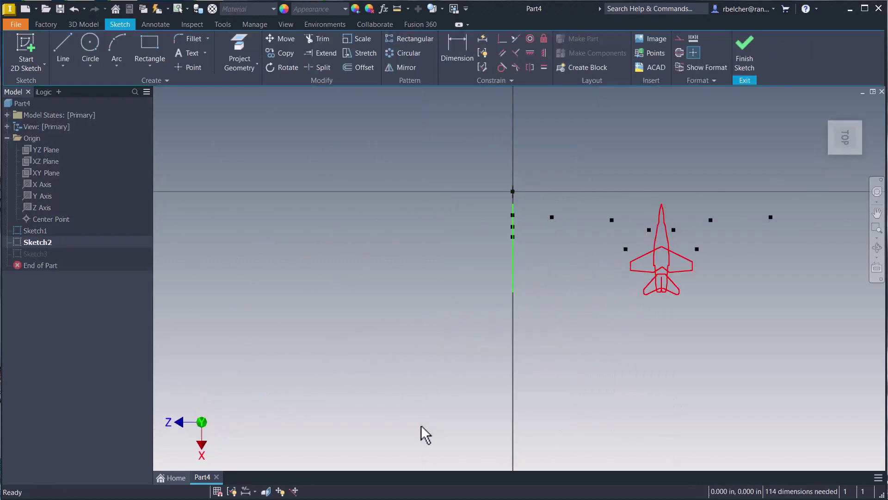
pyautogui.click(745, 56)
# Delete the side and top aircraft from Sketch3, leaving the front view, then return home
pyautogui.moveTo(40, 254); pyautogui.dragTo(326, 225)
pyautogui.doubleClick(326, 224)
pyautogui.moveTo(544, 145); pyautogui.dragTo(324, 432)
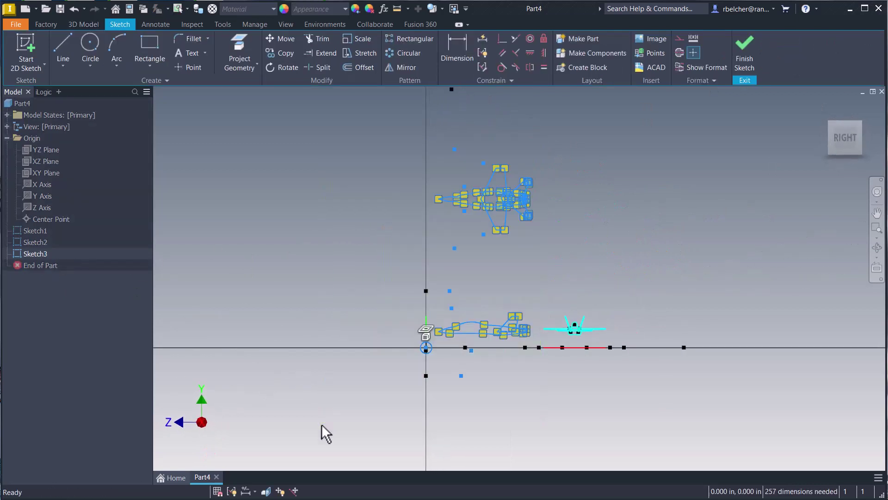
pyautogui.press('Delete')
pyautogui.click(735, 50)
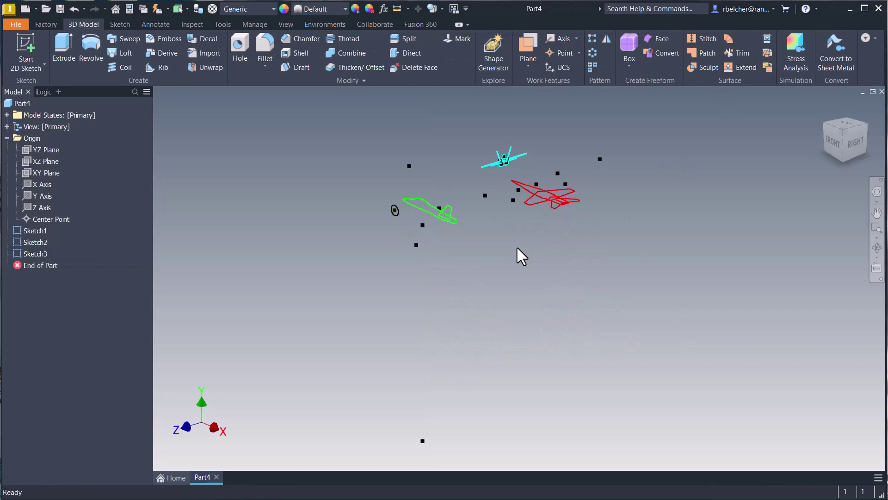
pyautogui.moveTo(497, 230); pyautogui.dragTo(489, 239, button='middle')
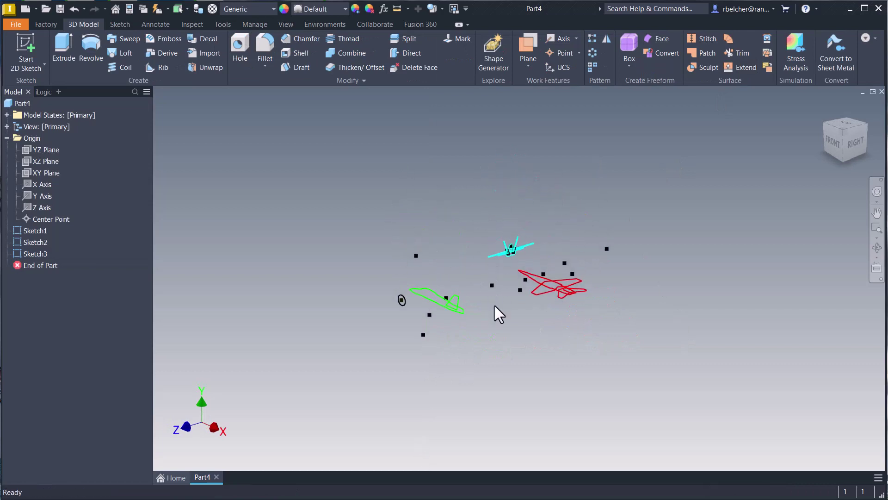
pyautogui.scroll(2, 495, 305)
pyautogui.scroll(-5, 495, 305)
pyautogui.moveTo(495, 305)
pyautogui.keyDown('shift'); pyautogui.mouseDown(button='middle')
pyautogui.moveTo(569, 324)
pyautogui.moveTo(523, 314)
pyautogui.moveTo(508, 296)
pyautogui.moveTo(504, 327)
pyautogui.mouseUp(button='middle'); pyautogui.keyUp('shift')
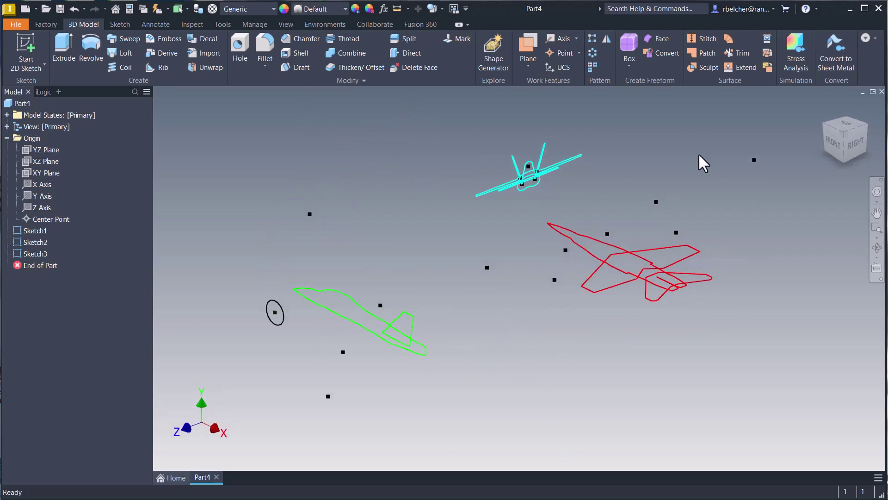
pyautogui.click(825, 108)
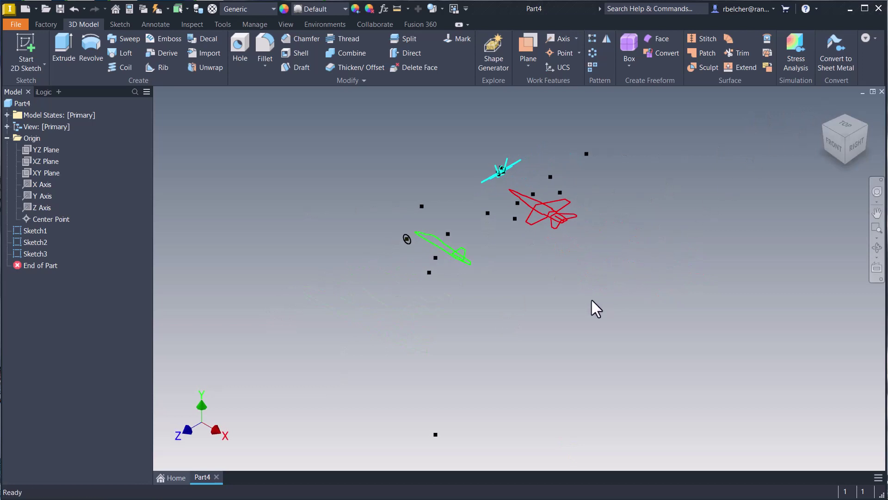
# Extrude the Sketch1 side profile symmetrically 163.5625 in
pyautogui.moveTo(483, 226); pyautogui.dragTo(477, 319, button='middle')
pyautogui.scroll(-5, 479, 302)
pyautogui.scroll(2, 479, 302)
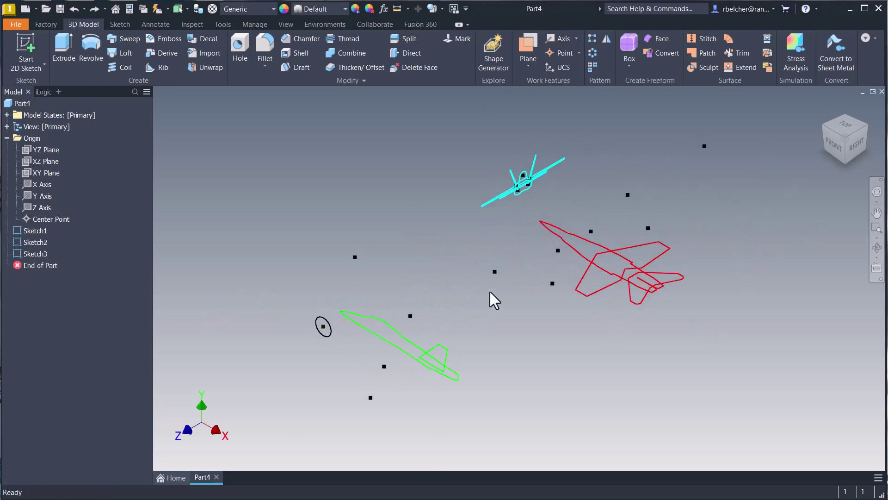
pyautogui.click(61, 41)
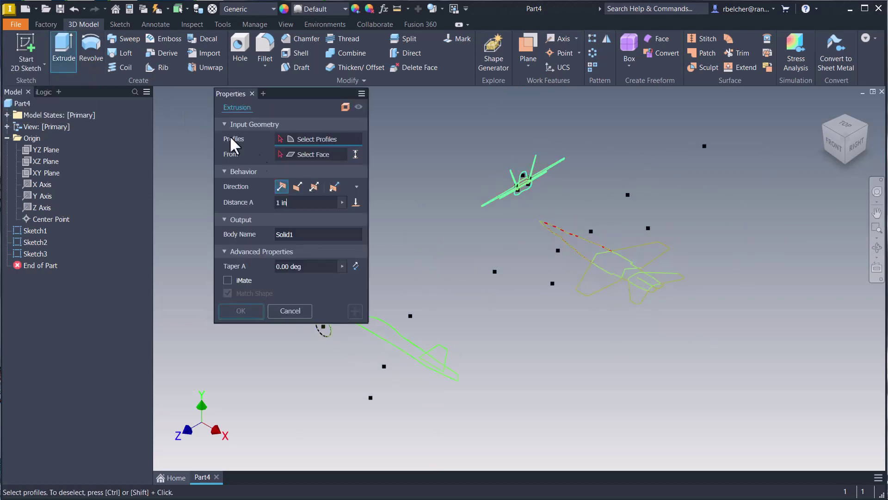
pyautogui.click(387, 325)
pyautogui.click(315, 187)
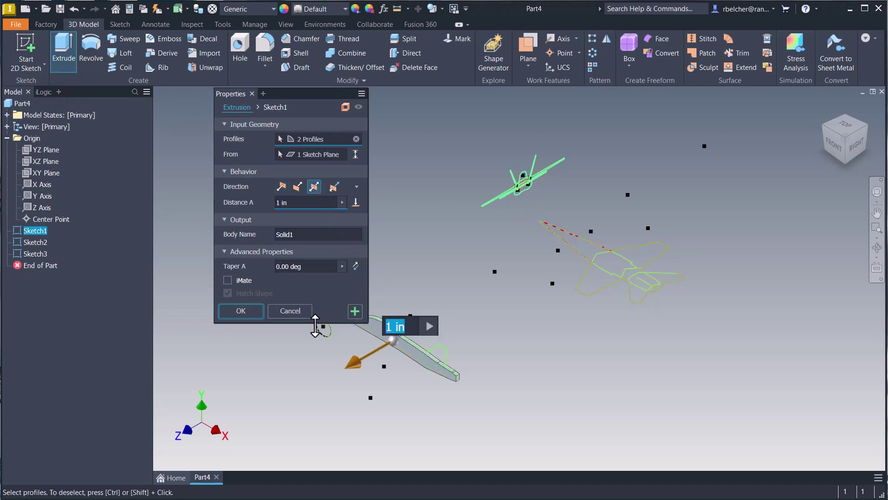
pyautogui.moveTo(372, 354); pyautogui.dragTo(26, 413)
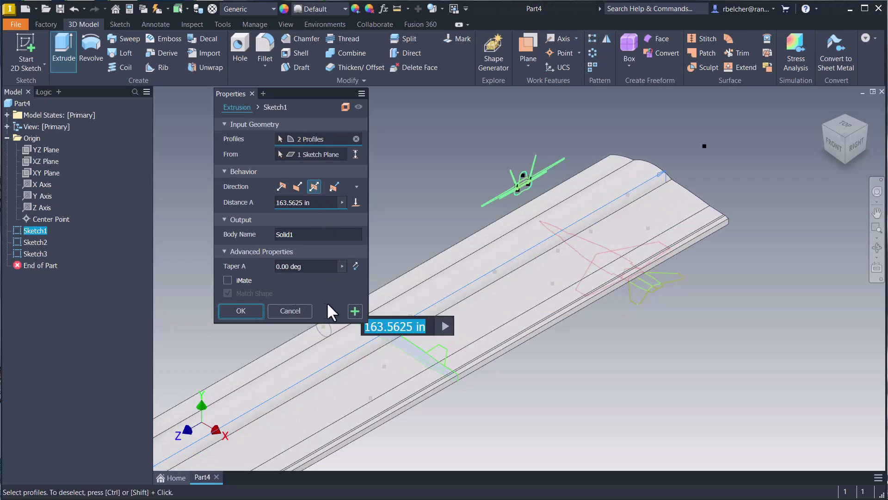
pyautogui.click(354, 310)
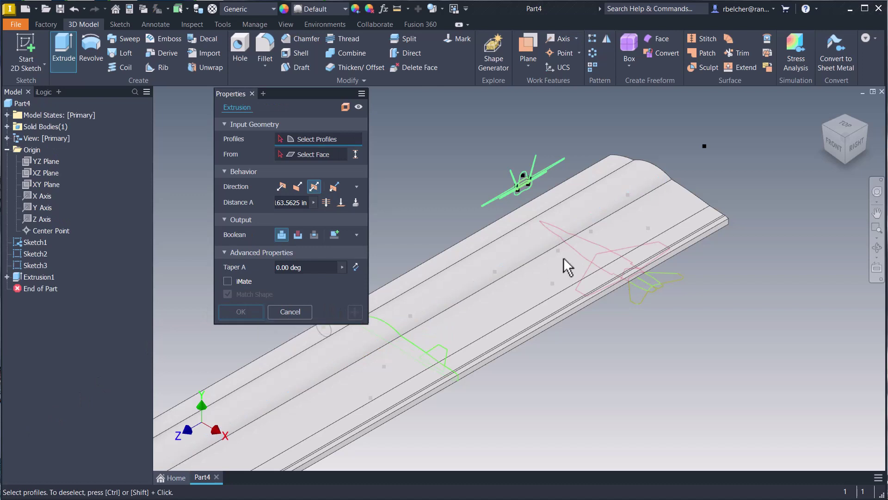
# Intersect that body with extrusions of the Sketch2 top-view and Sketch3 front-view profiles
pyautogui.click(606, 254)
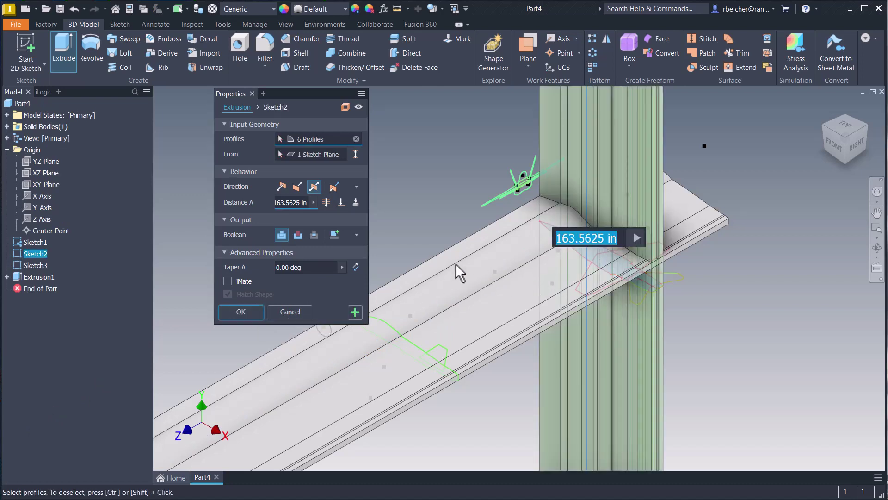
pyautogui.click(314, 235)
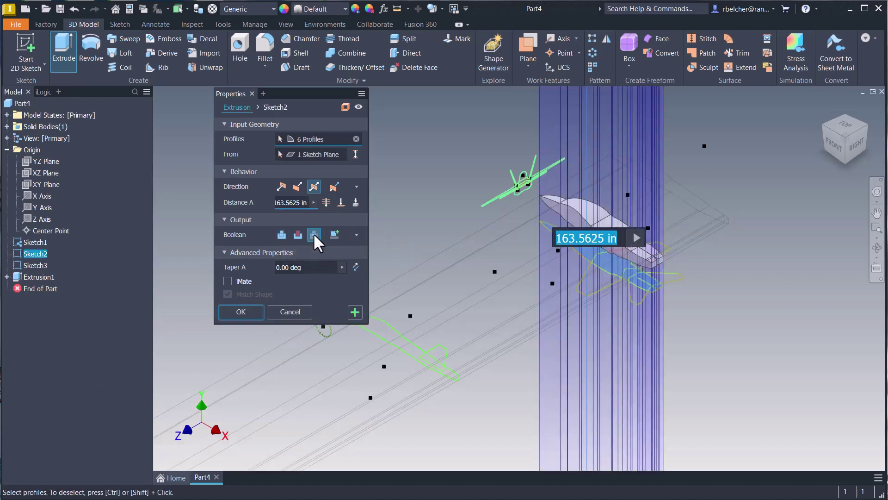
pyautogui.click(354, 310)
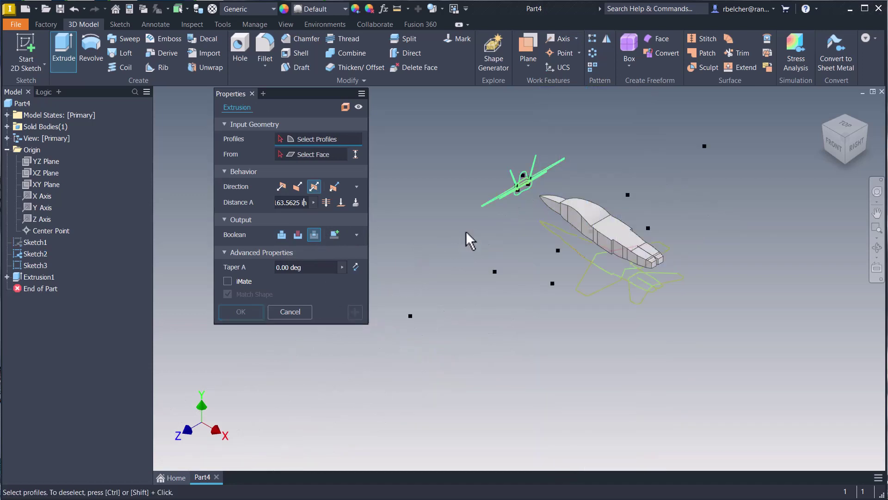
pyautogui.click(518, 197)
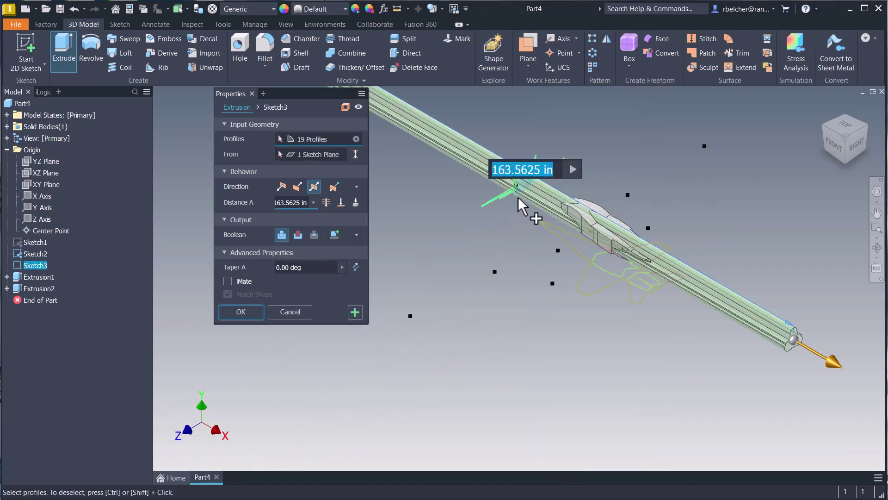
pyautogui.click(314, 235)
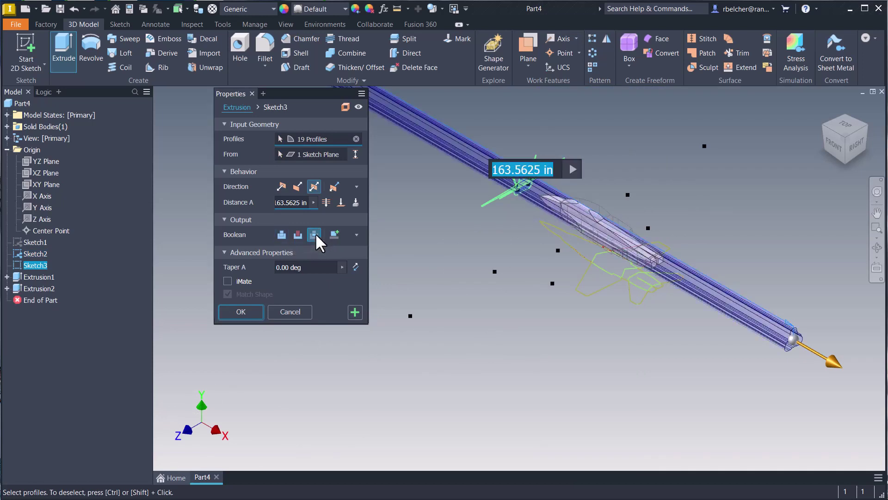
pyautogui.click(241, 311)
pyautogui.moveTo(482, 260); pyautogui.dragTo(446, 279, button='middle')
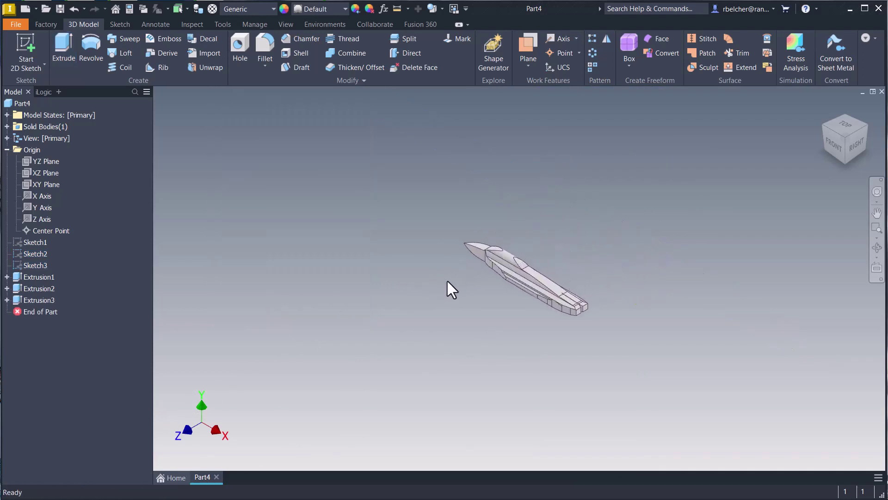
pyautogui.scroll(-3, 447, 282)
pyautogui.moveTo(511, 278); pyautogui.dragTo(429, 277, button='middle')
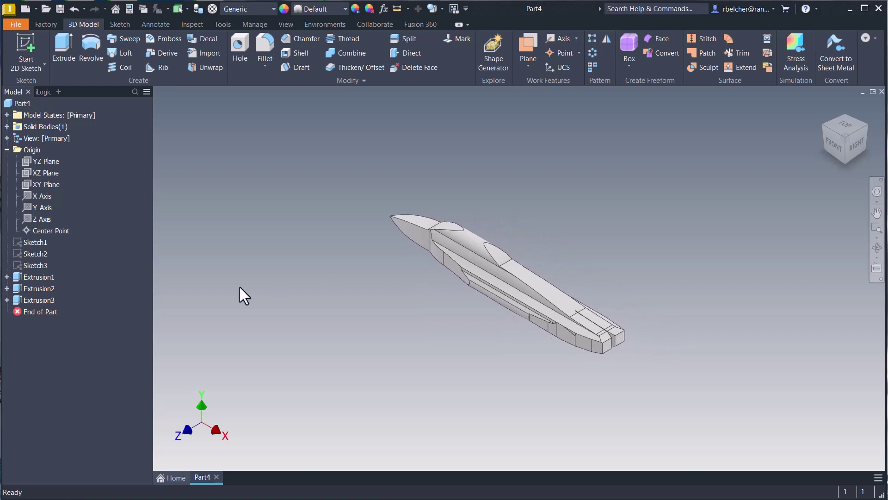
pyautogui.scroll(2, 306, 313)
pyautogui.moveTo(306, 315); pyautogui.dragTo(507, 248, button='middle')
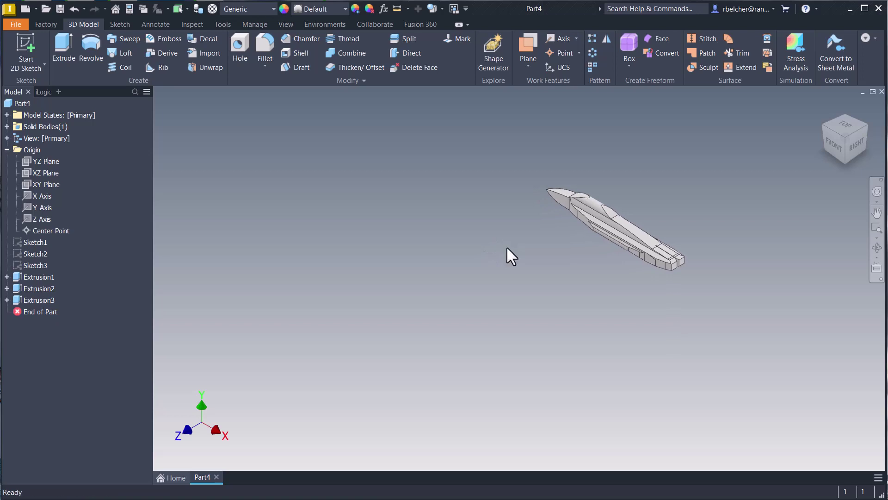
# Make Sketch1, Sketch2 and Sketch3 visible together
pyautogui.click(29, 242)
pyautogui.keyDown('ctrl'); pyautogui.click(34, 253); pyautogui.keyUp('ctrl')
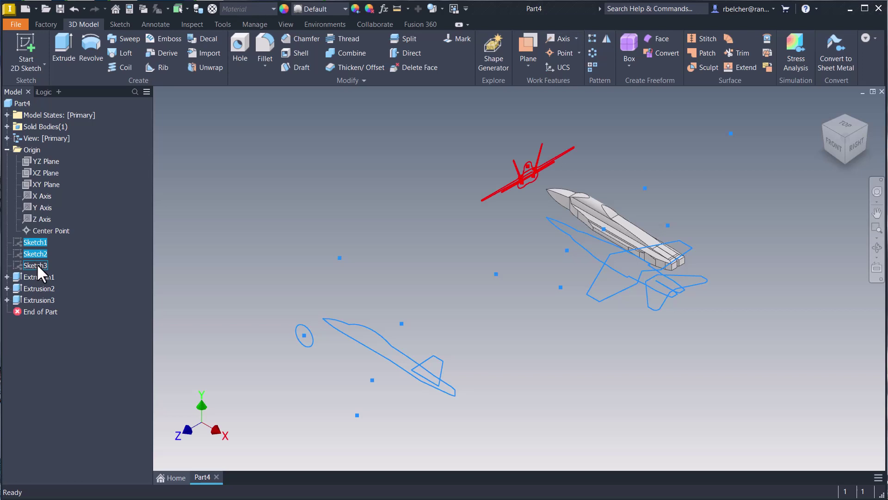
pyautogui.keyDown('ctrl'); pyautogui.click(37, 263); pyautogui.keyUp('ctrl')
pyautogui.rightClick(37, 263)
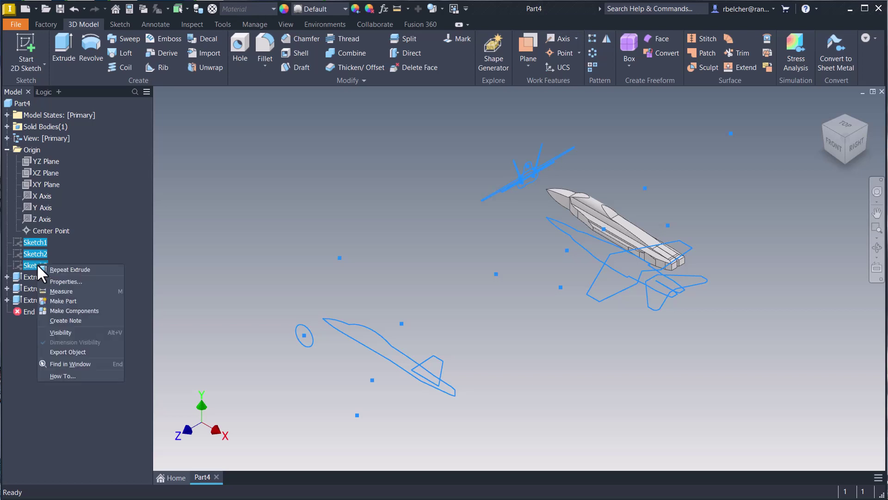
pyautogui.click(63, 331)
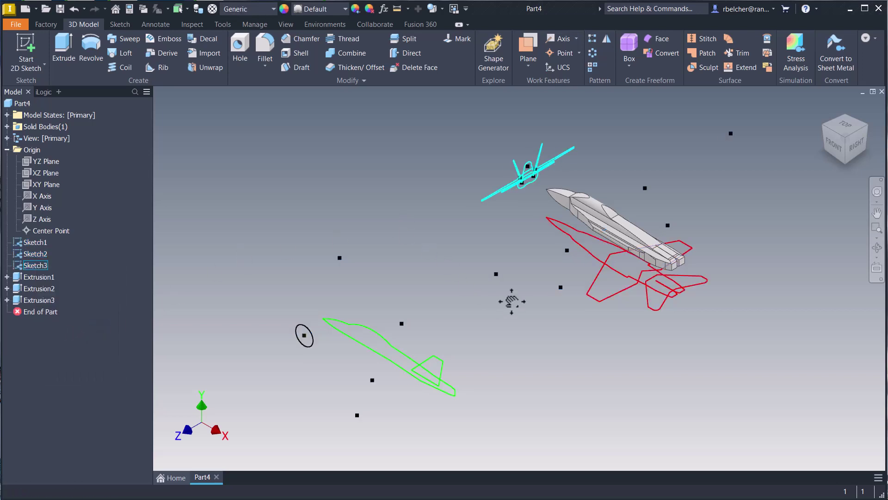
# Extrude the plan-view wing outline as a new solid, then intersect it with the front-view profiles
pyautogui.moveTo(509, 300); pyautogui.dragTo(501, 304, button='middle')
pyautogui.press('e')
pyautogui.click(590, 305)
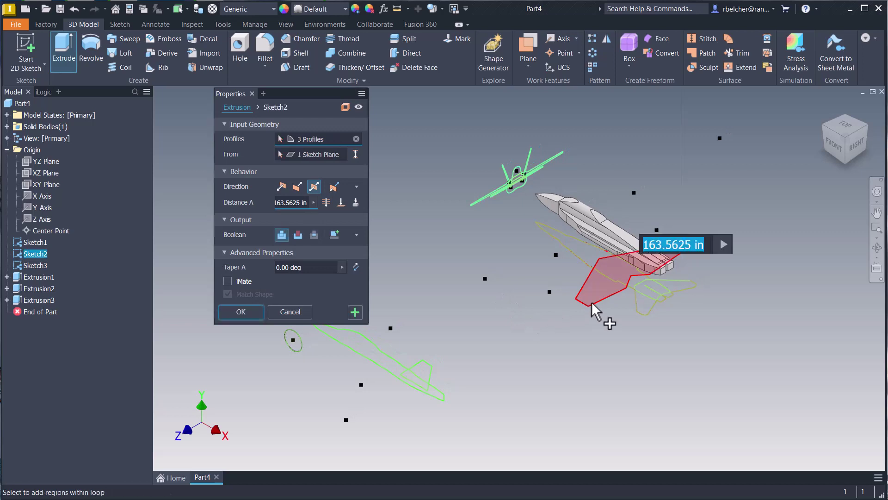
pyautogui.click(334, 234)
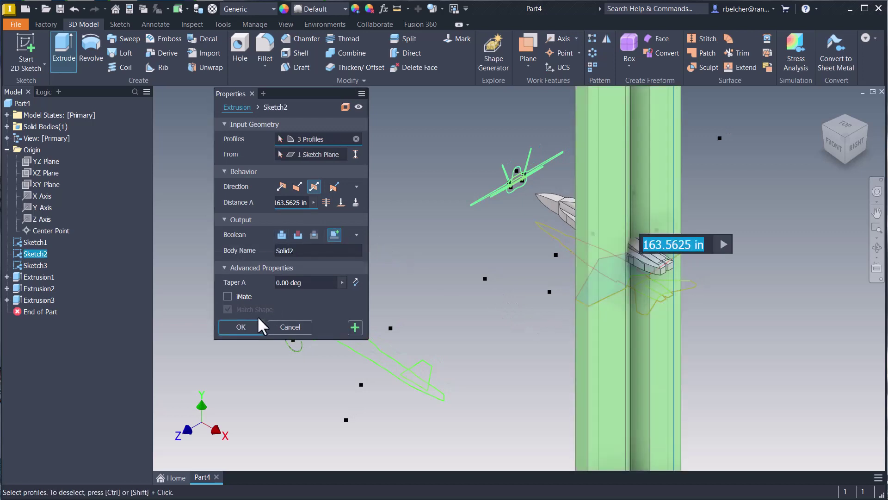
pyautogui.click(355, 327)
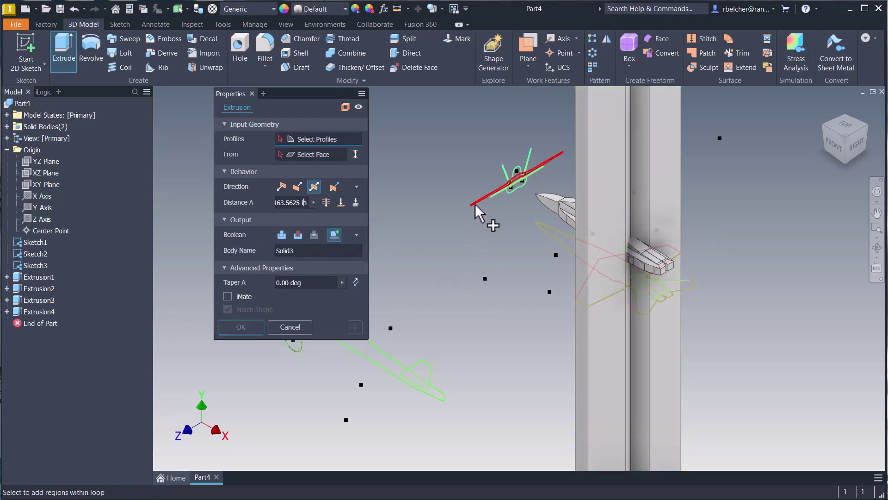
pyautogui.click(481, 211)
pyautogui.click(314, 235)
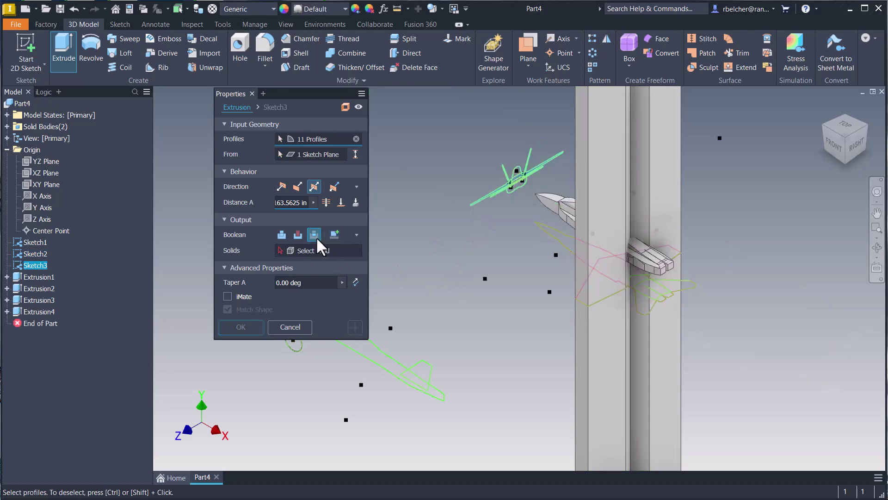
pyautogui.click(555, 257)
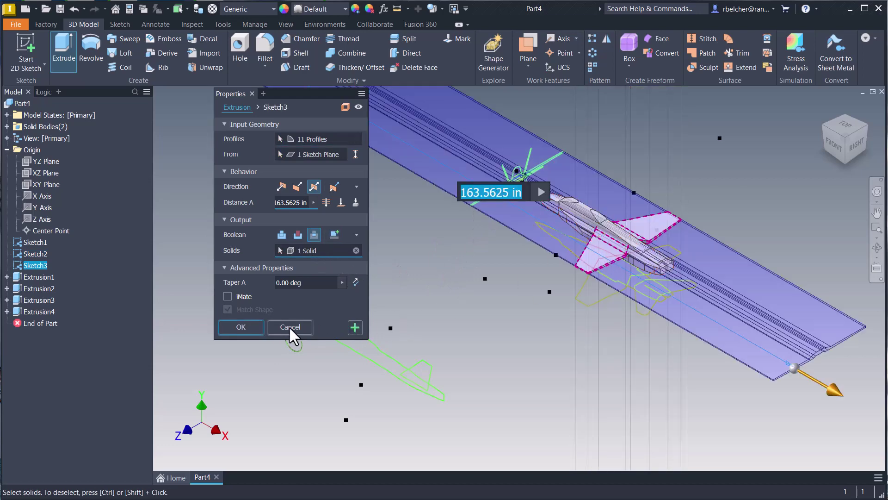
pyautogui.click(241, 326)
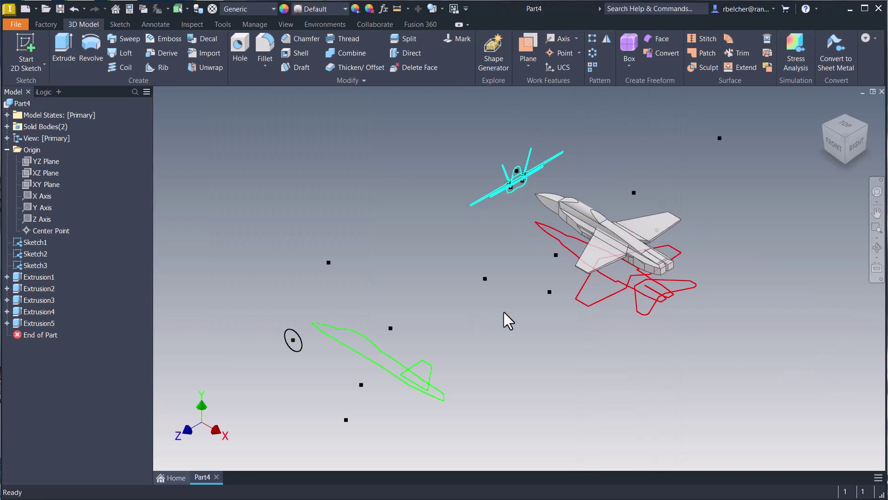
# Build the horizontal tail stabilisers: extrude plan-view tail outlines as new solid, intersect with front-view profiles
pyautogui.click(63, 46)
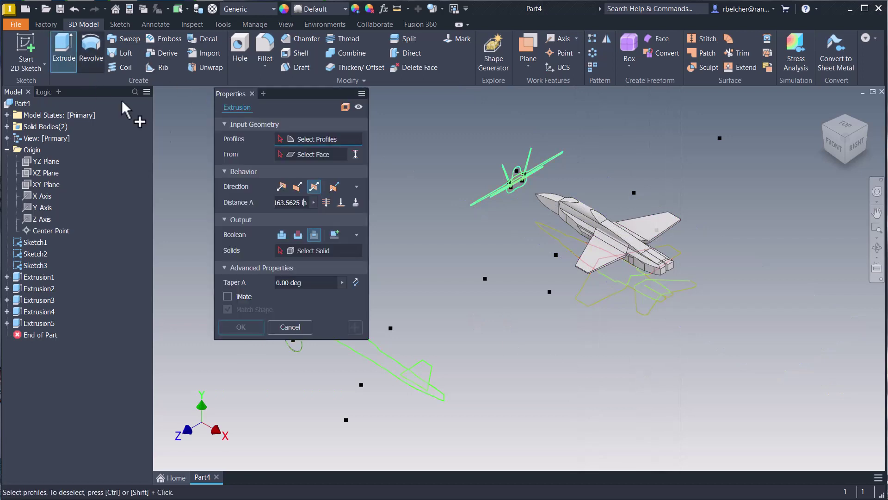
pyautogui.click(641, 306)
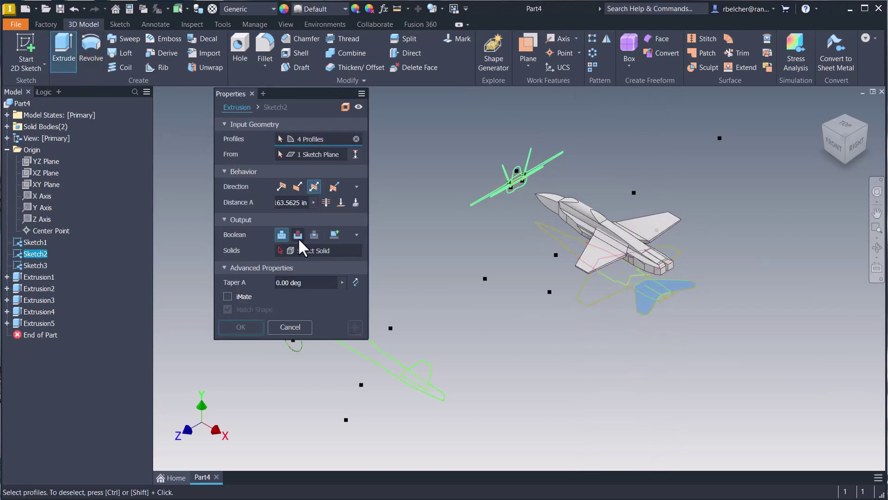
pyautogui.click(334, 234)
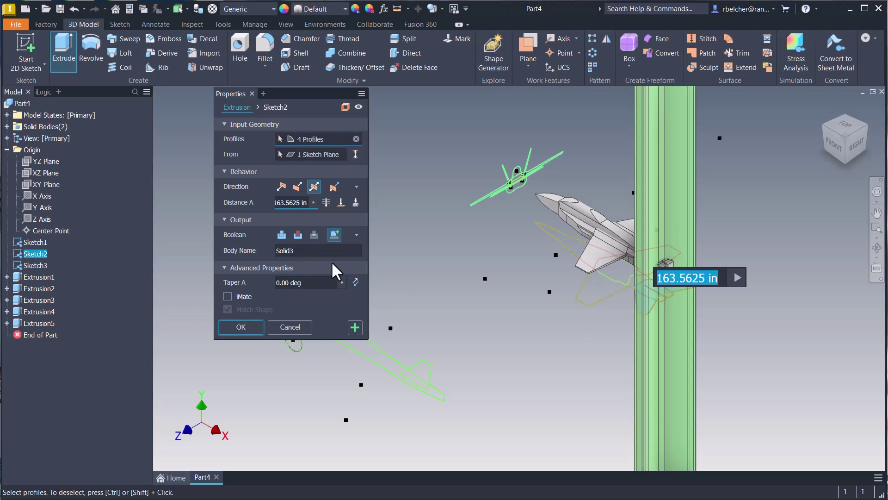
pyautogui.click(354, 324)
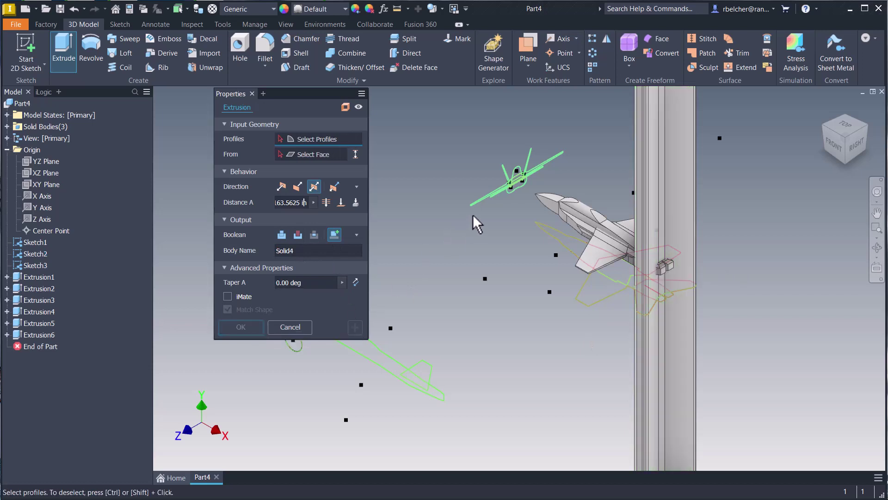
pyautogui.click(495, 197)
pyautogui.click(314, 235)
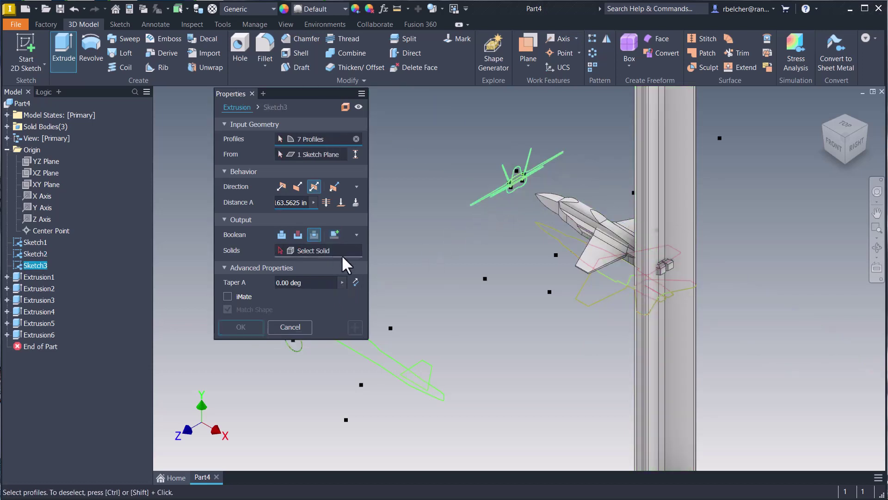
pyautogui.click(622, 349)
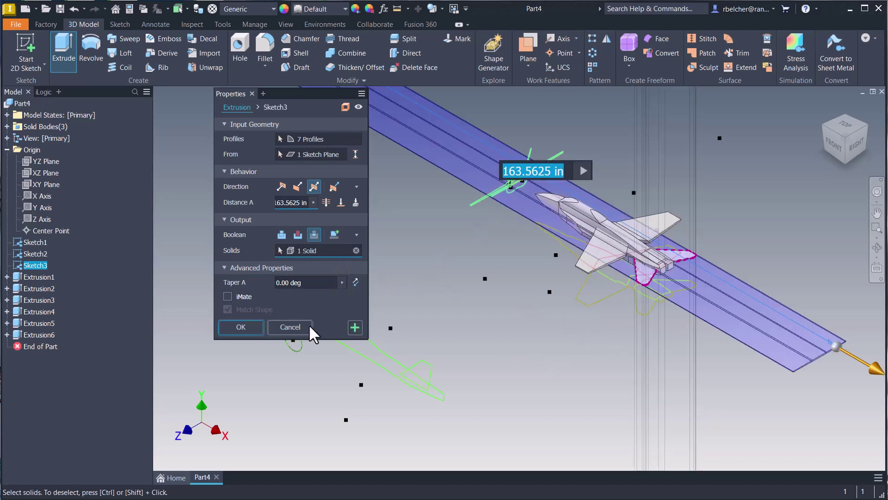
pyautogui.click(355, 327)
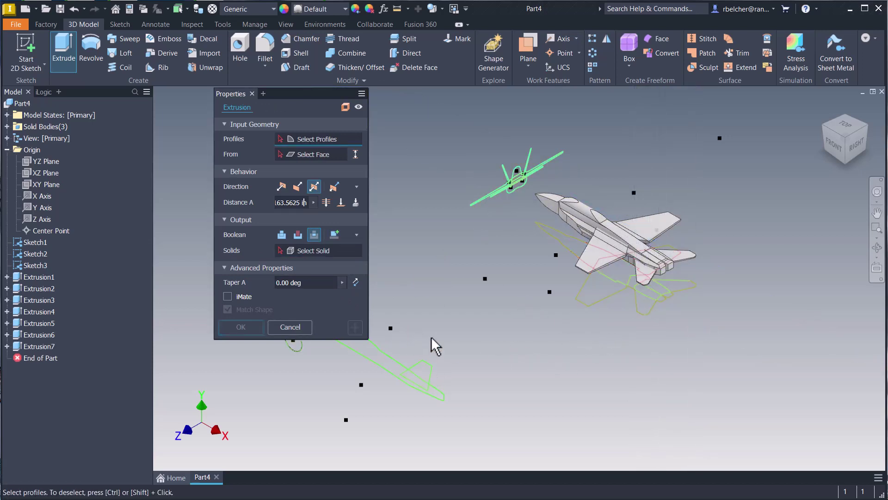
# Build the vertical fins: extrude the side-view fin outline as new solid, intersect with front-view profiles
pyautogui.click(429, 358)
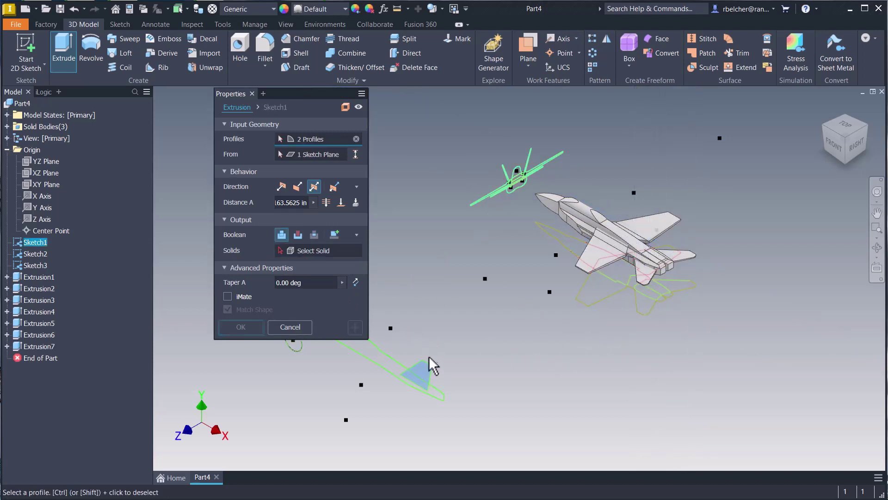
pyautogui.click(333, 234)
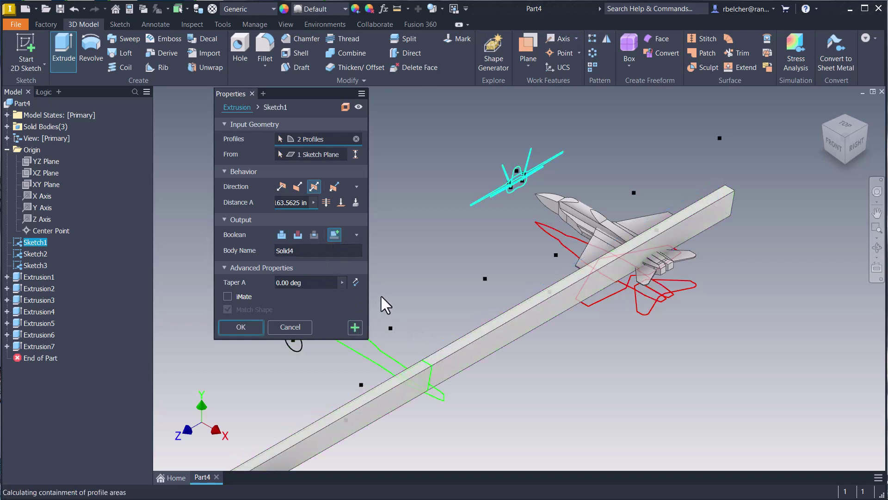
pyautogui.click(354, 327)
pyautogui.click(504, 167)
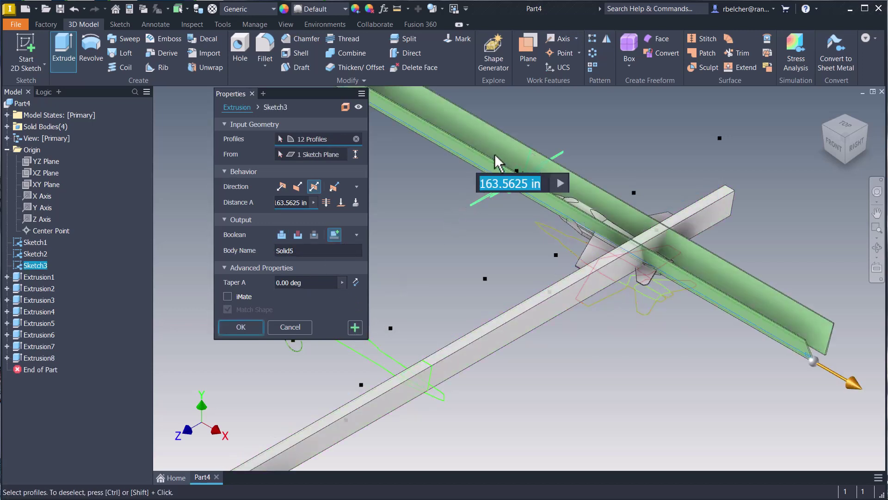
pyautogui.click(314, 234)
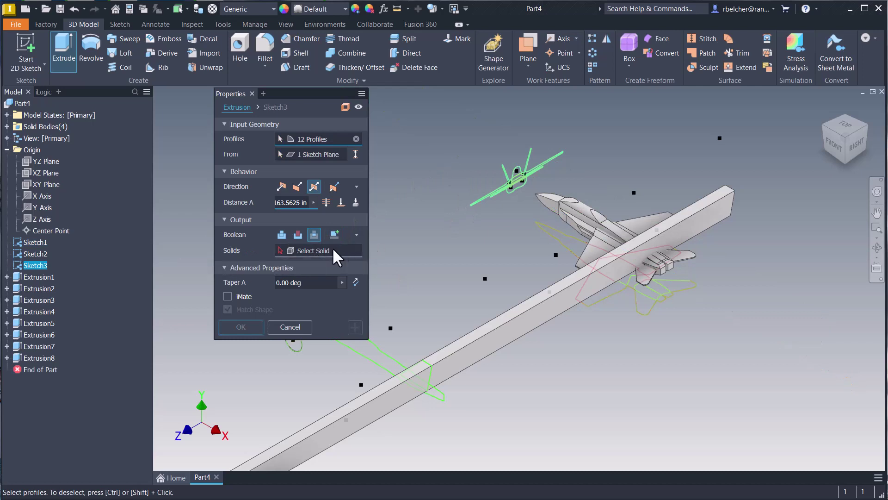
pyautogui.click(460, 341)
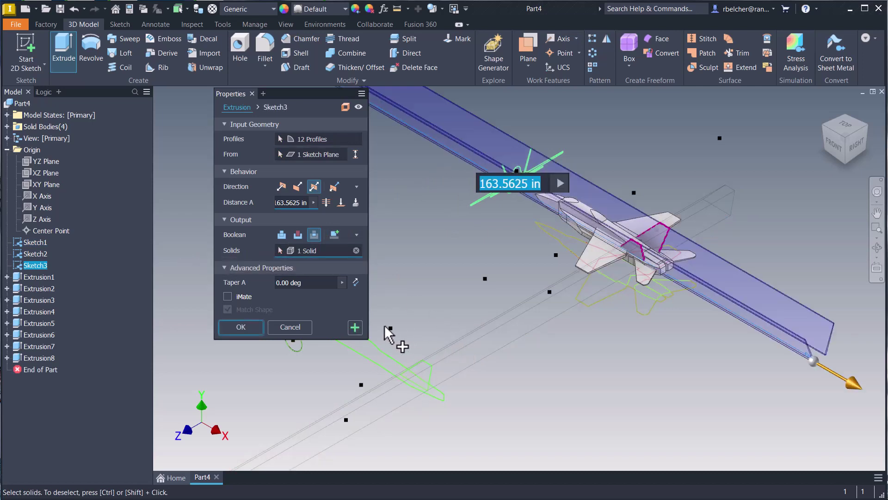
pyautogui.click(240, 327)
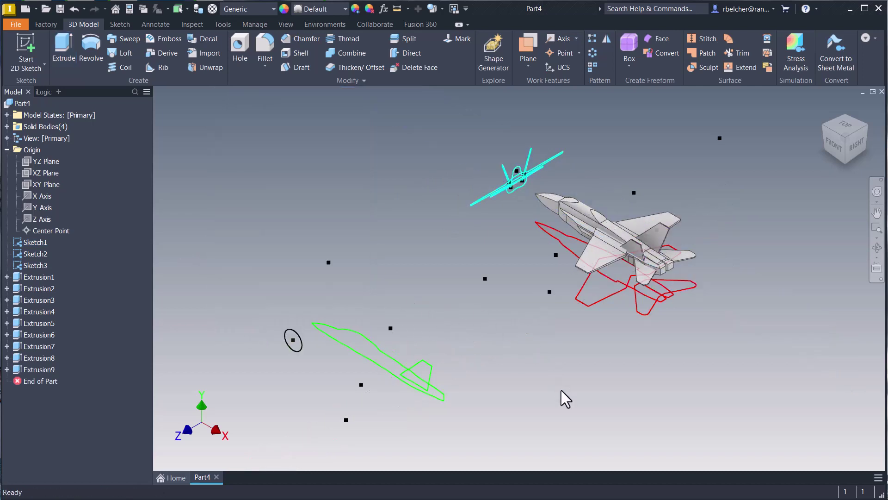
# Orbit around the finished jet, then view it from the Top and recentre it
pyautogui.moveTo(562, 390)
pyautogui.keyDown('shift'); pyautogui.mouseDown(button='middle')
pyautogui.moveTo(590, 372)
pyautogui.moveTo(590, 349)
pyautogui.moveTo(673, 311)
pyautogui.moveTo(741, 327)
pyautogui.moveTo(605, 318)
pyautogui.moveTo(569, 367)
pyautogui.moveTo(557, 333)
pyautogui.moveTo(582, 356)
pyautogui.mouseUp(button='middle'); pyautogui.keyUp('shift')
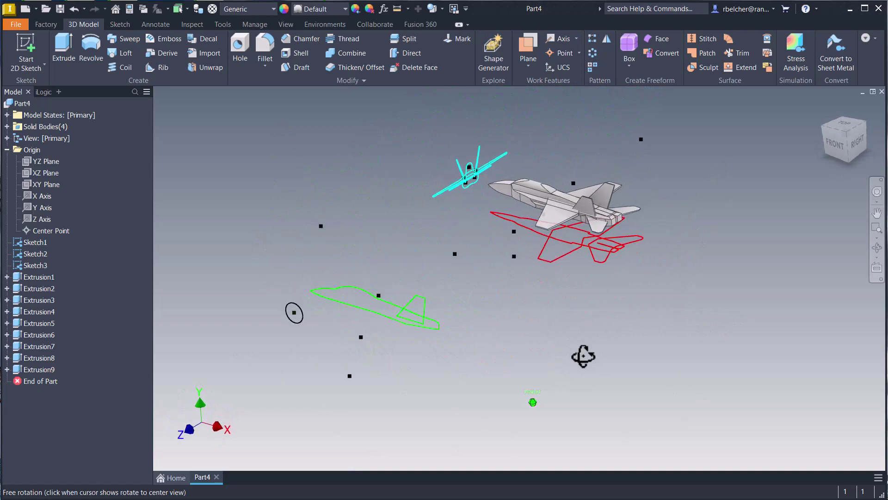
pyautogui.click(838, 134)
pyautogui.scroll(-3, 539, 263)
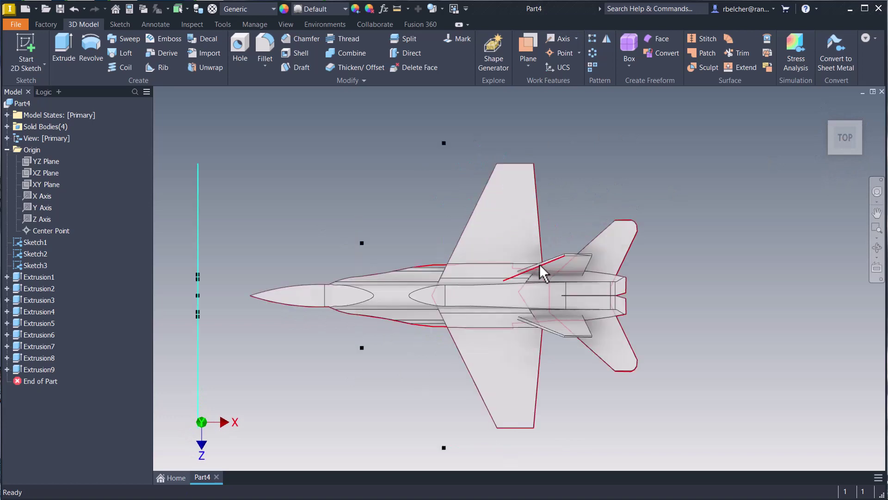
pyautogui.scroll(2, 541, 277)
pyautogui.scroll(2, 560, 347)
pyautogui.moveTo(562, 359); pyautogui.dragTo(568, 265, button='middle')
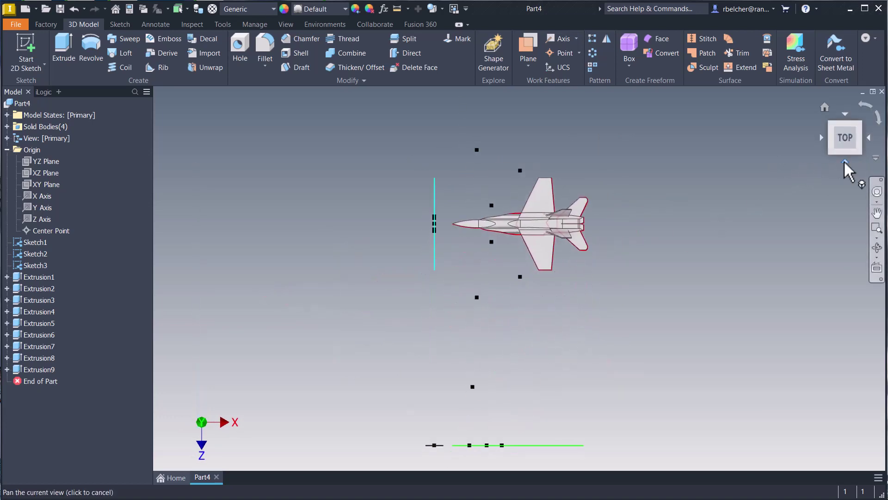
# Check the jet from the Front view and then the nose-on Left view
pyautogui.click(845, 152)
pyautogui.scroll(-3, 537, 209)
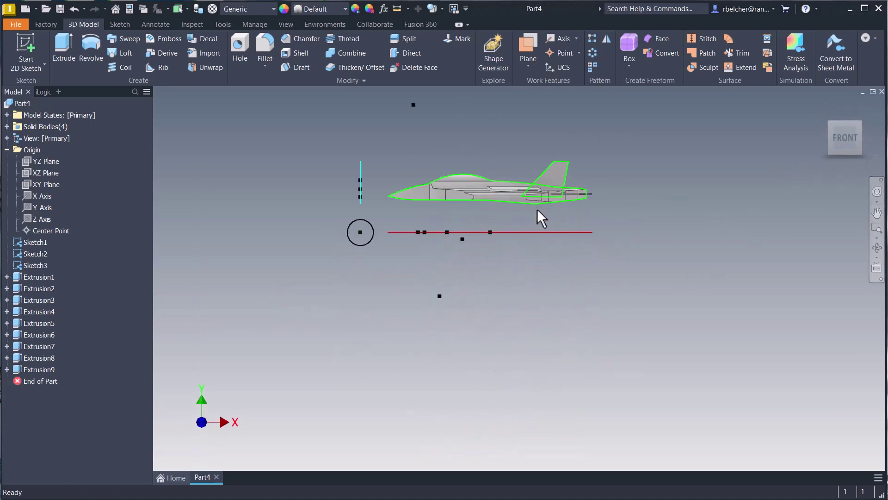
pyautogui.moveTo(538, 224); pyautogui.dragTo(544, 271, button='middle')
pyautogui.click(821, 135)
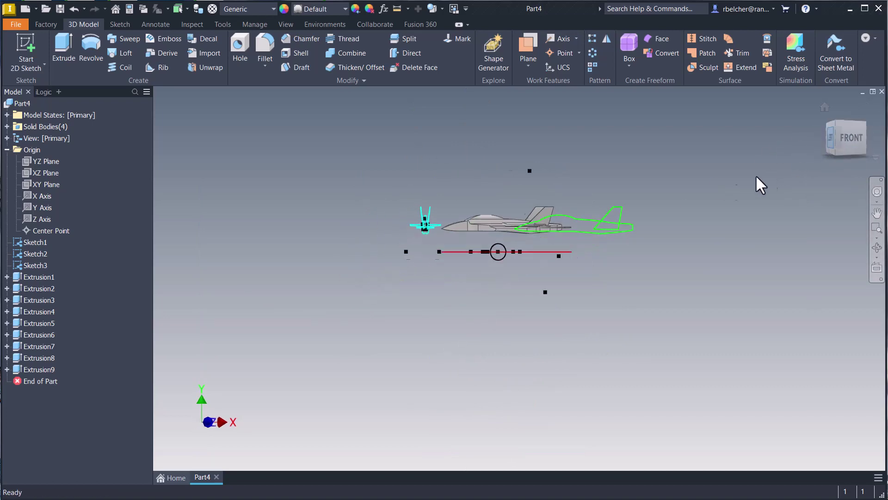
pyautogui.scroll(-8, 532, 209)
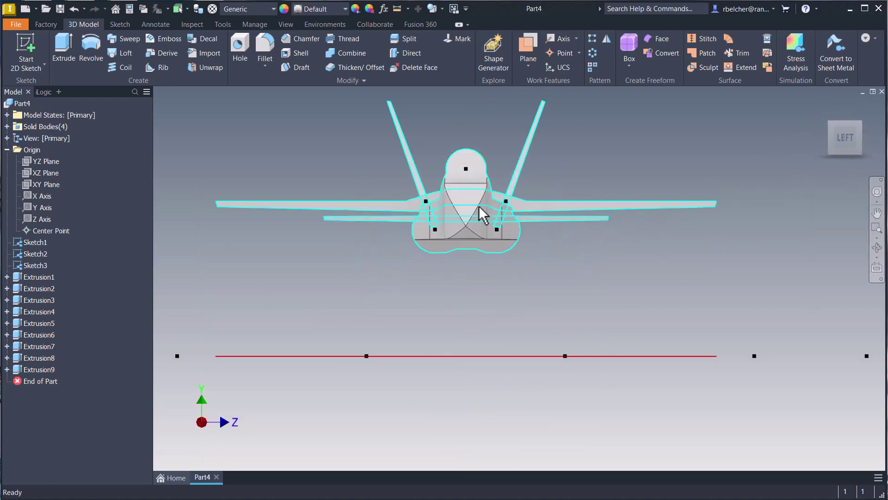